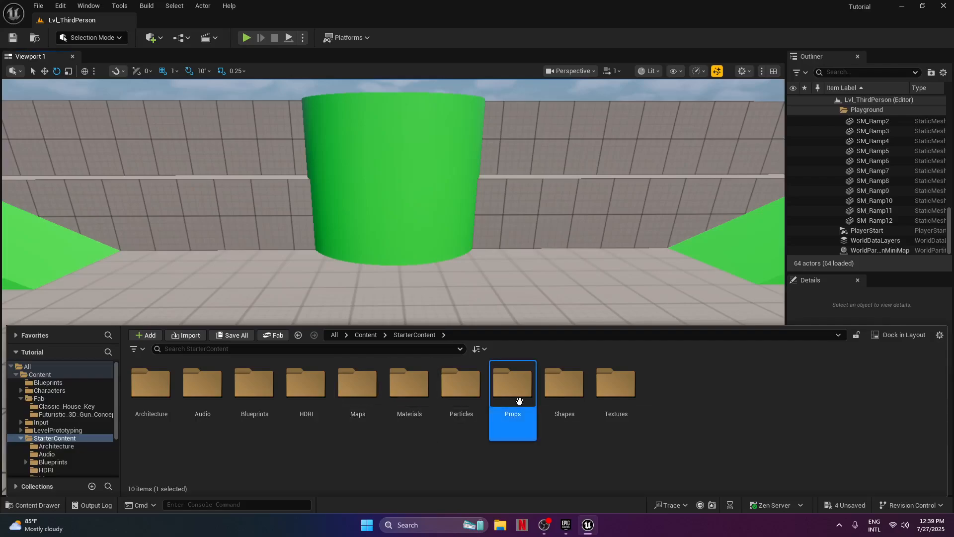
# Duplicate the SM_Chair static mesh in the StarterContent Props folder
pyautogui.click(306, 395)
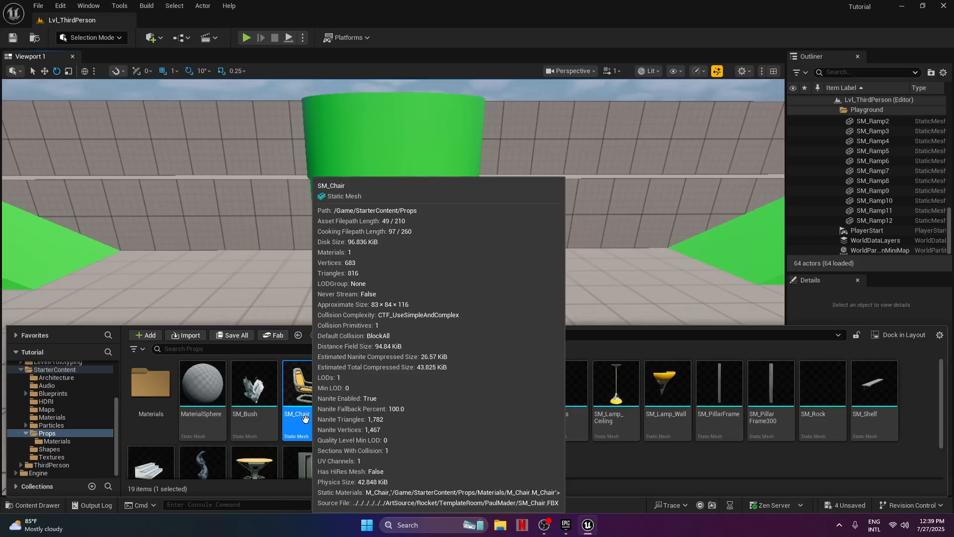
pyautogui.rightClick(305, 418)
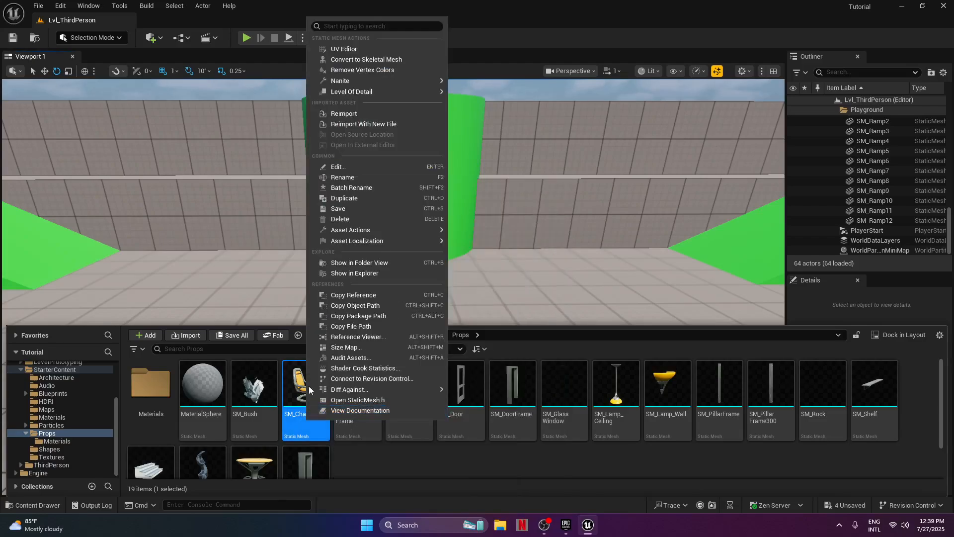
pyautogui.click(356, 201)
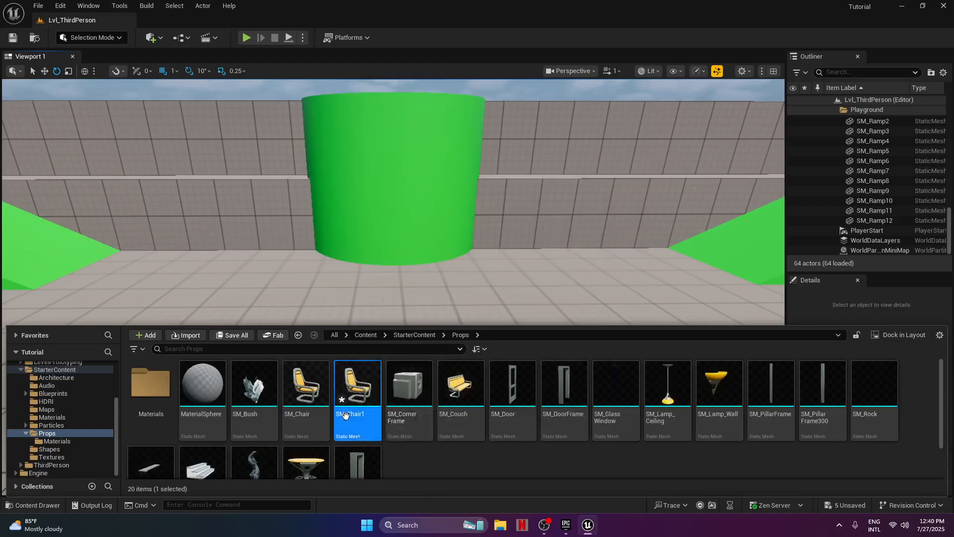
# Place SM_Chair and its duplicate side by side before the green cylinder, and rotate the duplicate about 180° around Z to face the camera
pyautogui.moveTo(305, 393); pyautogui.dragTo(440, 331)
pyautogui.click(35, 506)
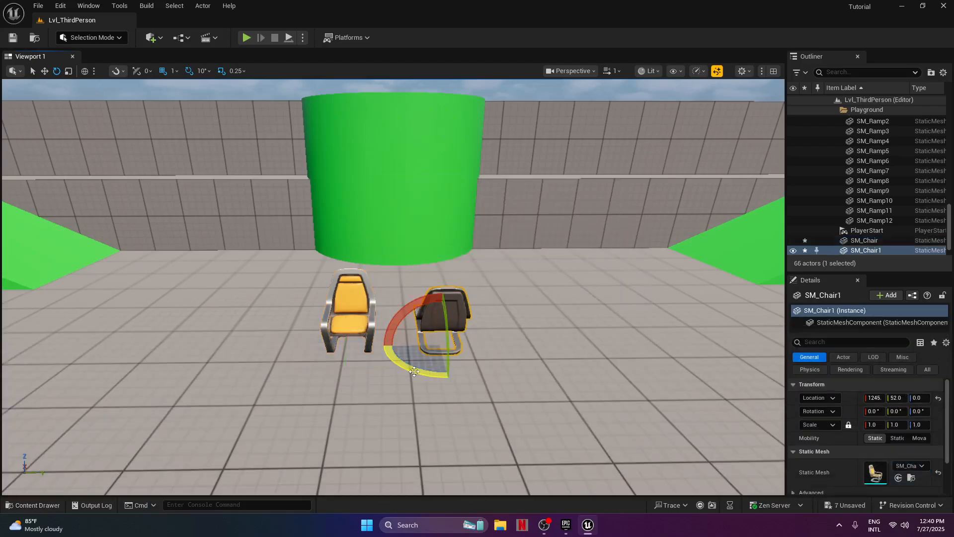
pyautogui.moveTo(414, 372)
pyautogui.mouseDown()
pyautogui.moveTo(375, 365)
pyautogui.moveTo(445, 388)
pyautogui.moveTo(407, 376)
pyautogui.mouseUp()
pyautogui.click(430, 381)
pyautogui.click(432, 339)
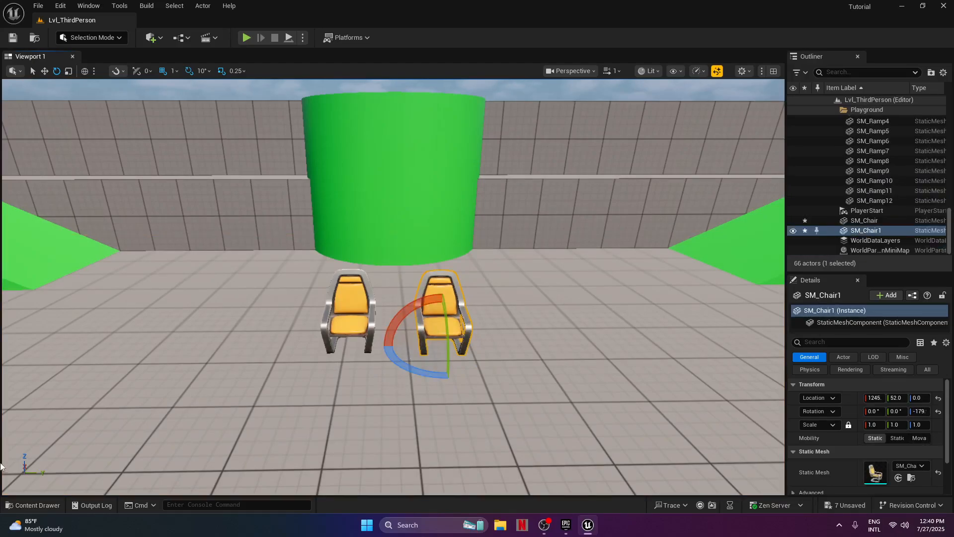
# Open the duplicated chair's static mesh for editing from its placed instance in the level
pyautogui.click(32, 505)
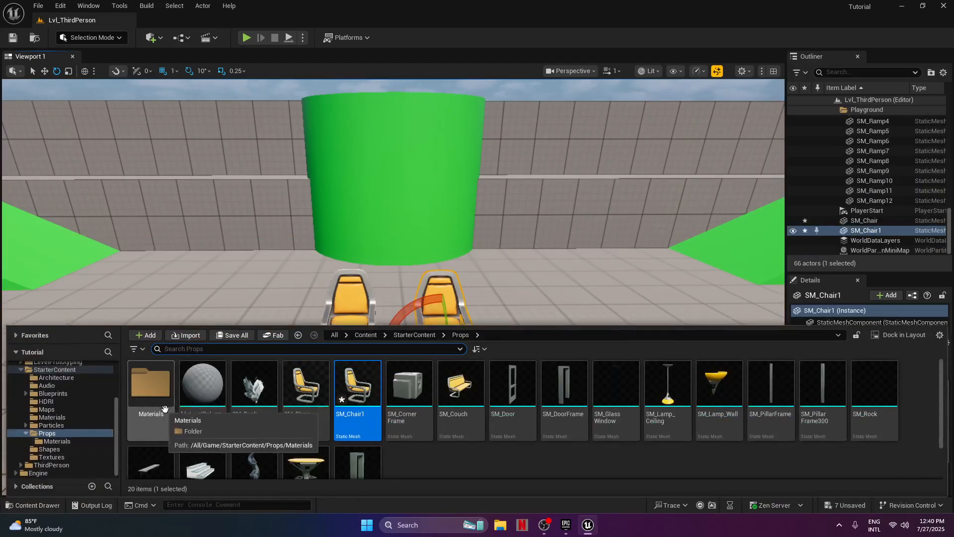
pyautogui.click(499, 301)
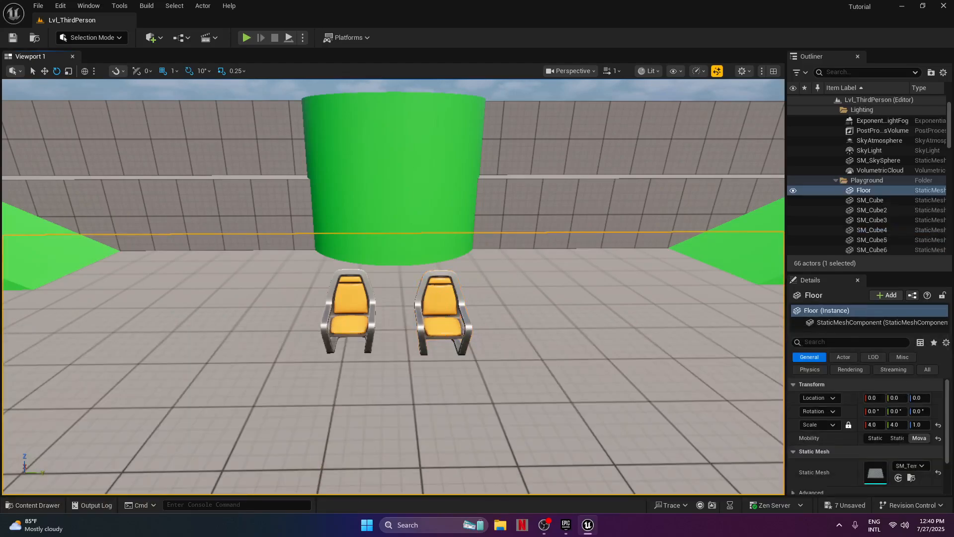
pyautogui.click(445, 333)
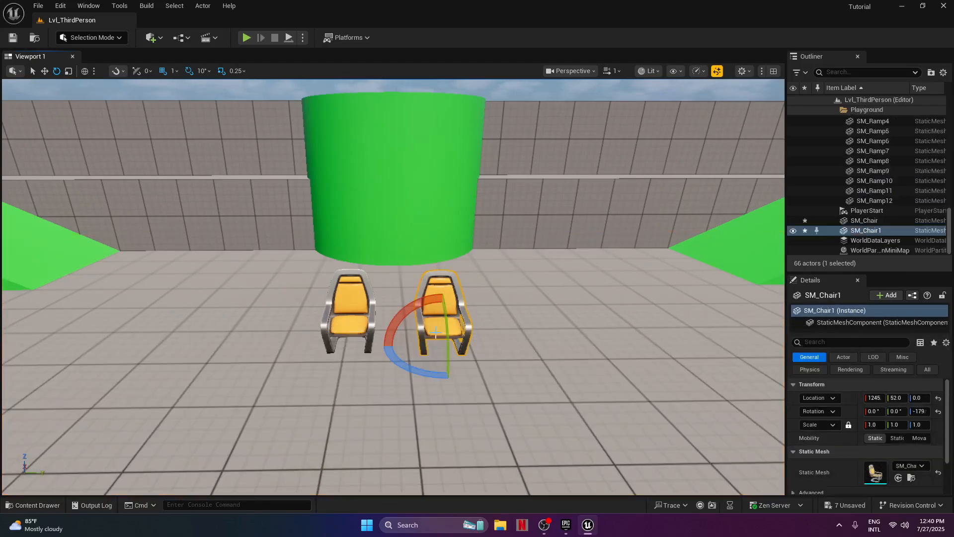
pyautogui.doubleClick(431, 332)
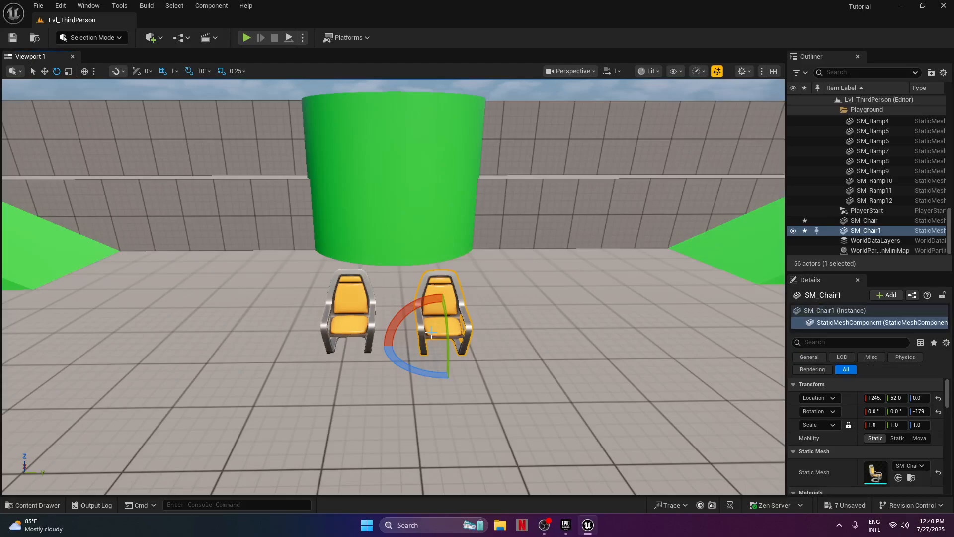
pyautogui.rightClick(447, 299)
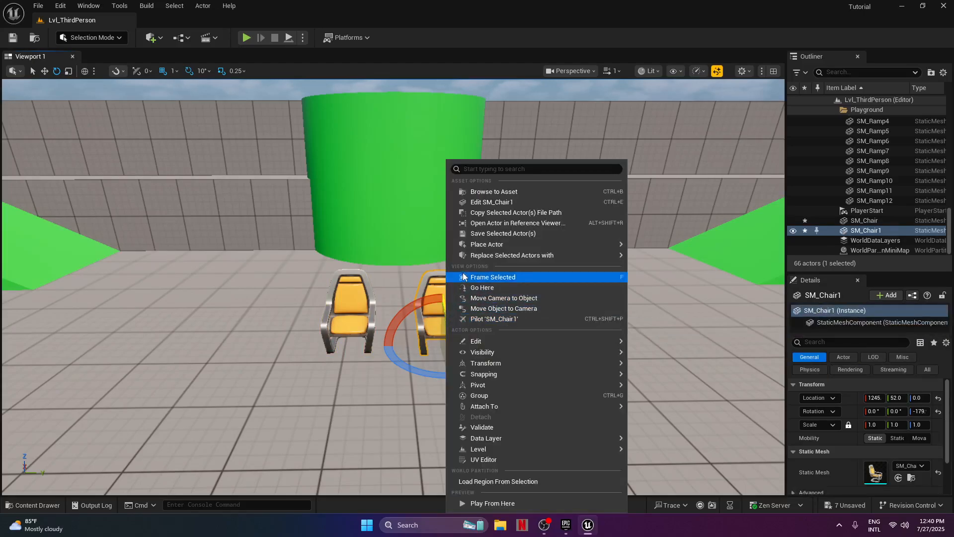
pyautogui.click(491, 203)
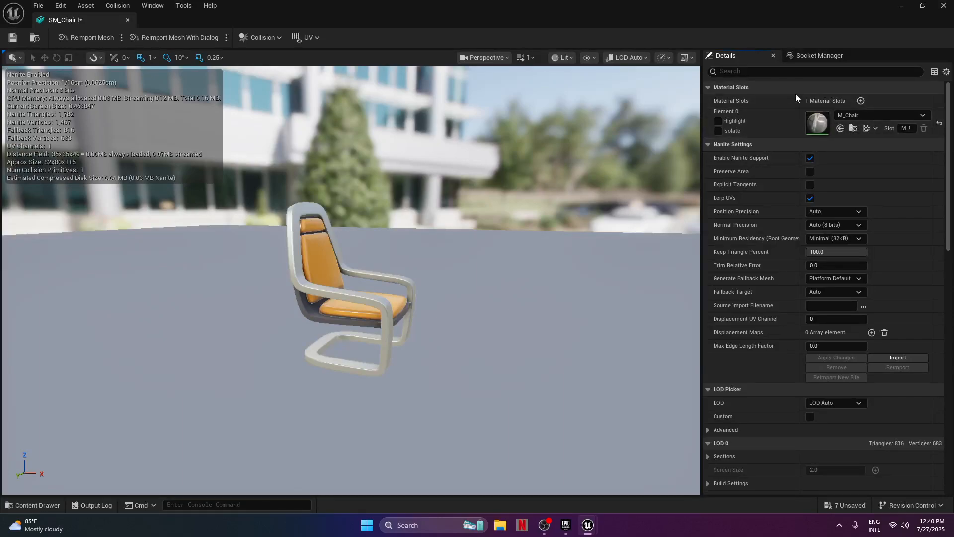
# Locate the chair mesh's assigned M_Chair material in the content folder and duplicate it, keeping the suggested name
pyautogui.click(854, 129)
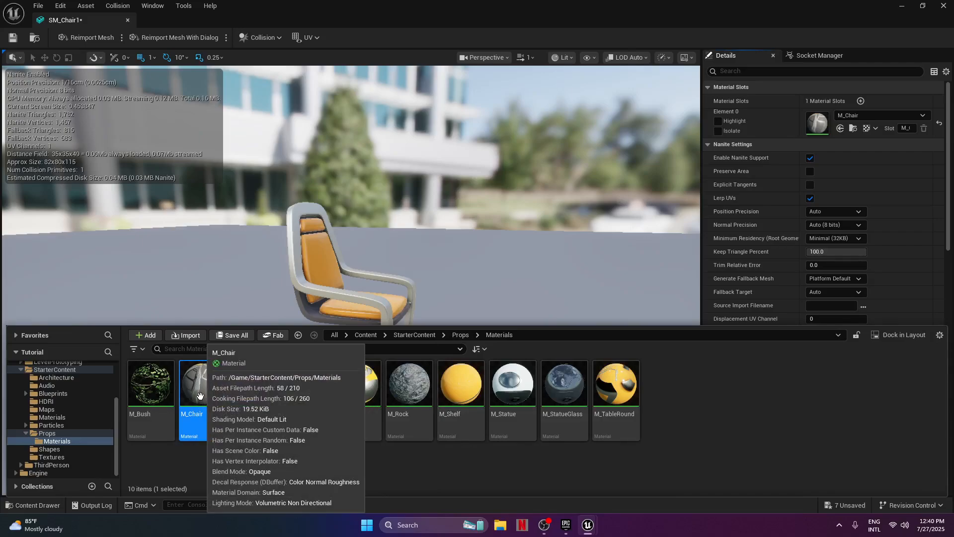
pyautogui.rightClick(200, 396)
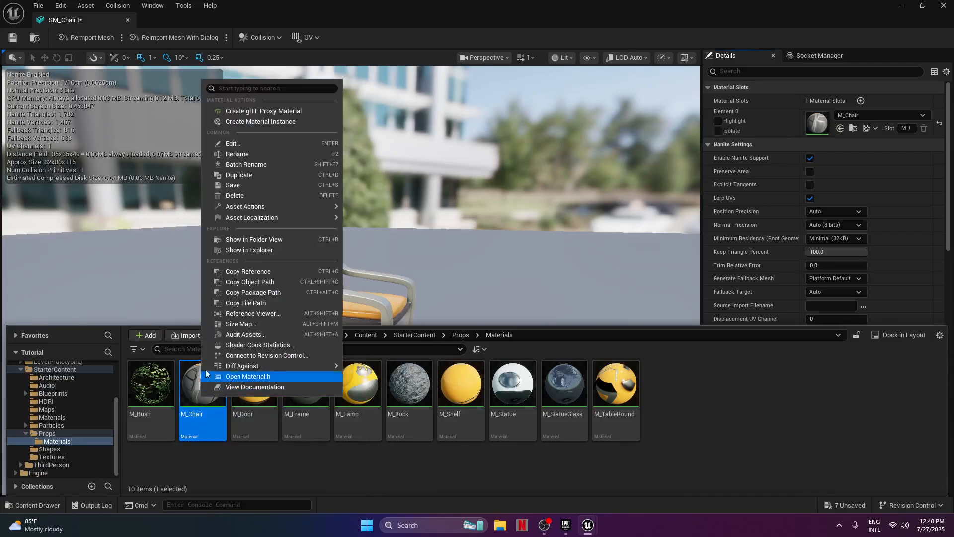
pyautogui.click(255, 177)
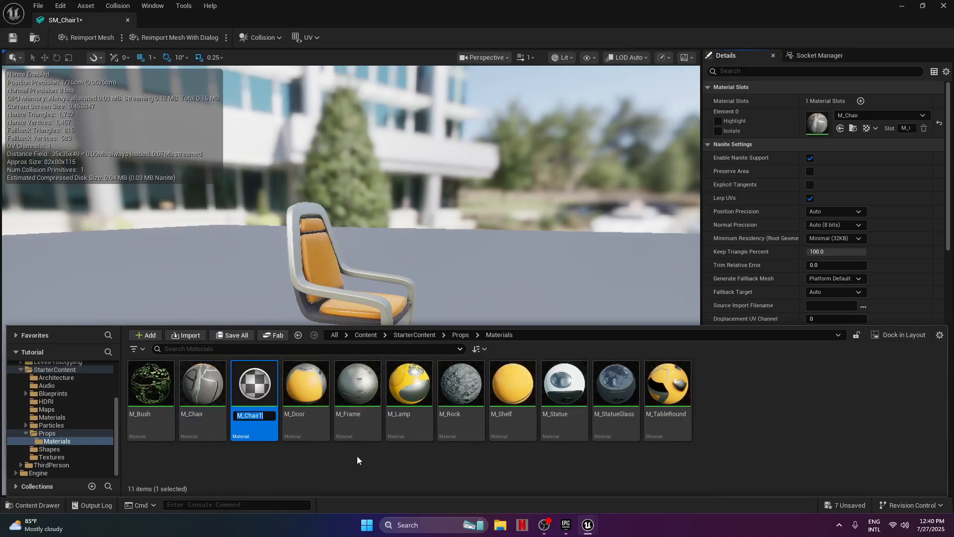
pyautogui.press('Return')
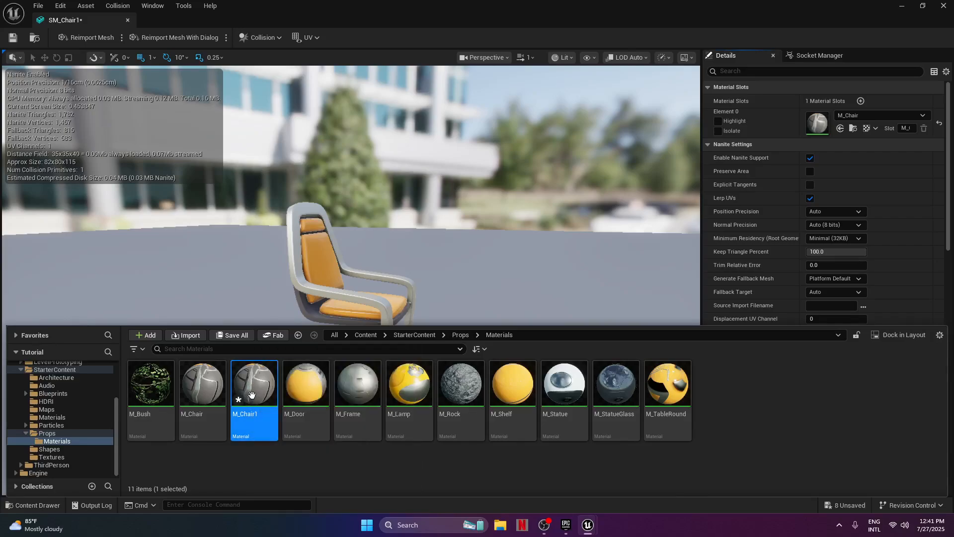
# Open the duplicated chair material and paste a copy of its base color node network below the original nodes
pyautogui.doubleClick(251, 395)
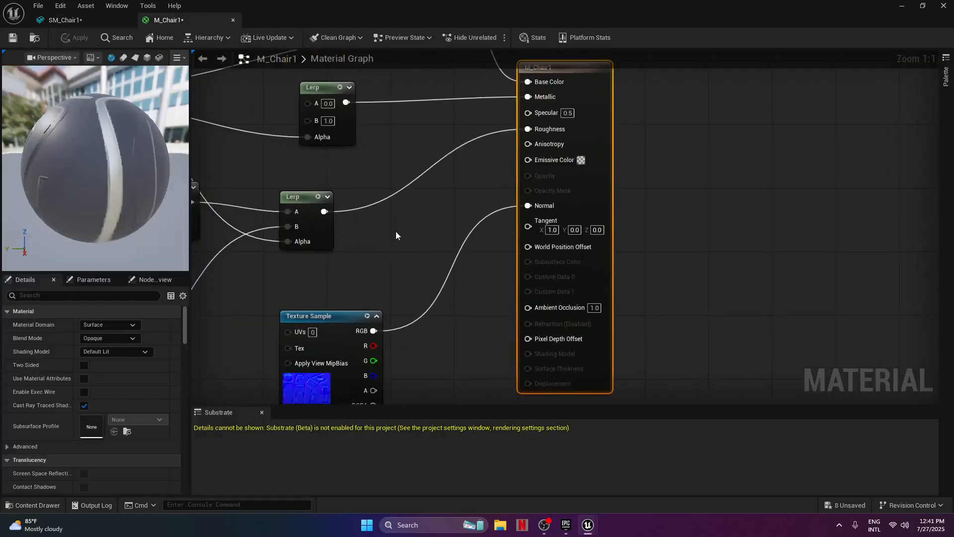
pyautogui.scroll(-6, 488, 224)
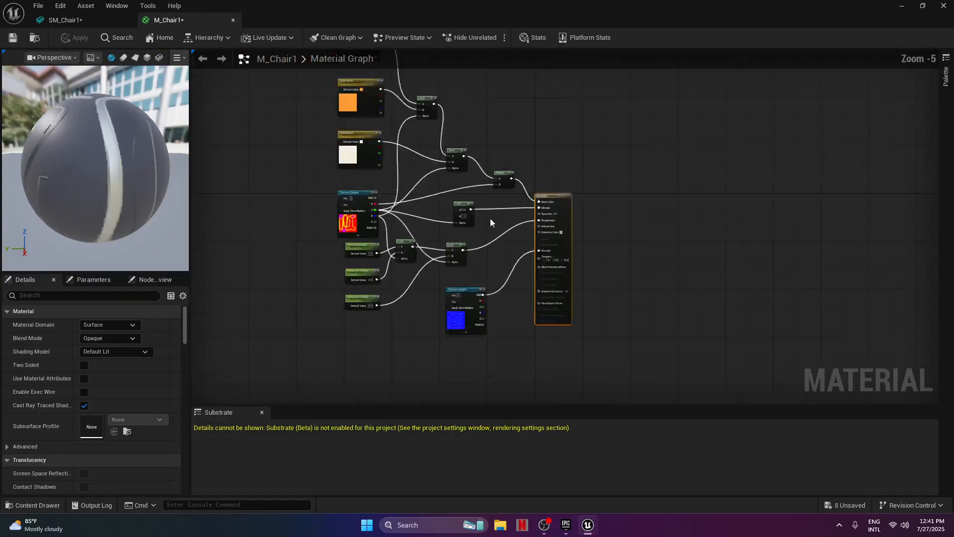
pyautogui.scroll(-1, 490, 219)
pyautogui.moveTo(498, 192); pyautogui.dragTo(550, 198, button='right')
pyautogui.scroll(1, 488, 225)
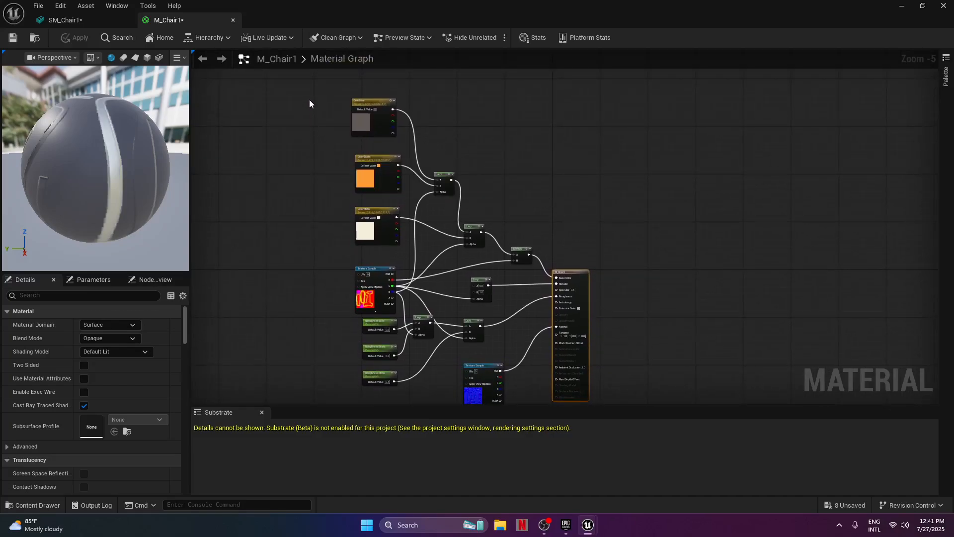
pyautogui.moveTo(312, 95); pyautogui.dragTo(527, 298)
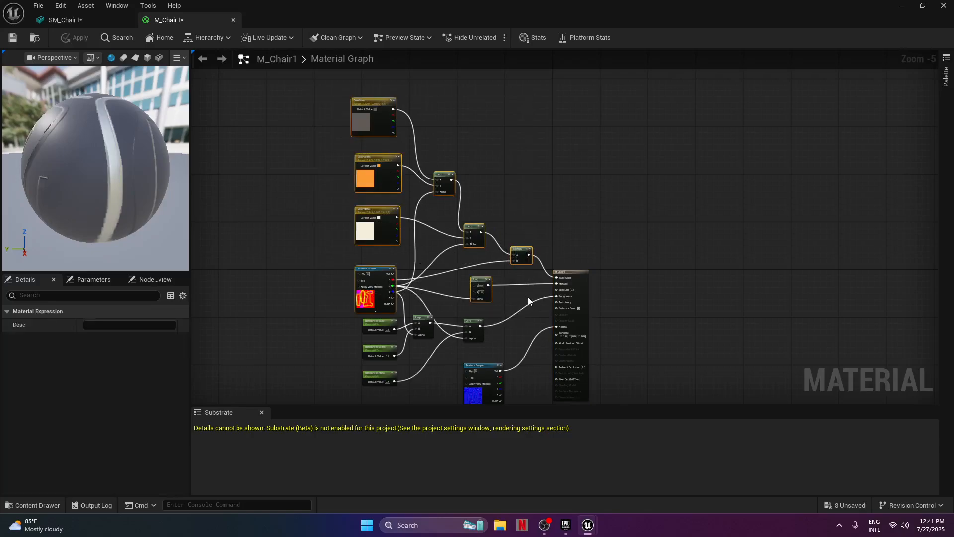
pyautogui.moveTo(487, 319); pyautogui.dragTo(605, 154, button='right')
pyautogui.hotkey('ctrl', 'v')
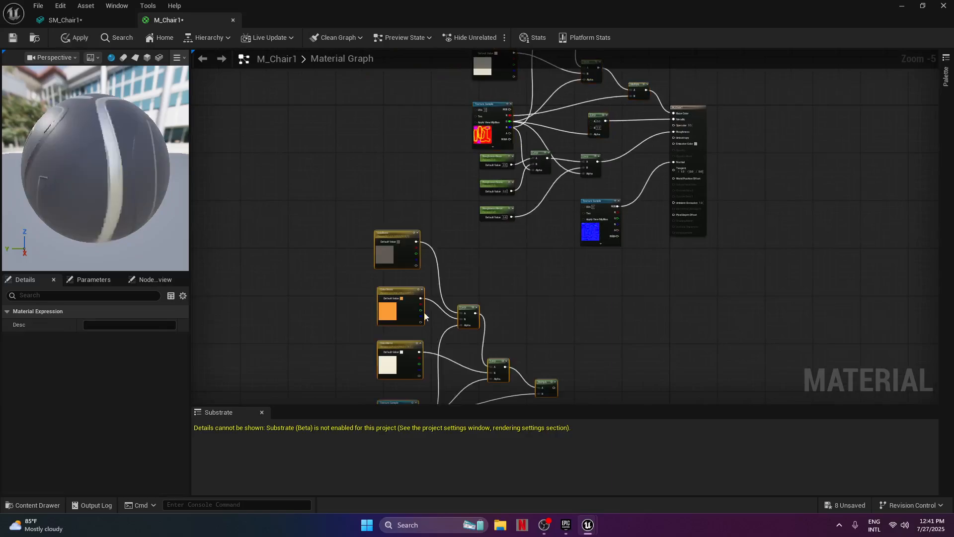
pyautogui.moveTo(395, 233); pyautogui.dragTo(376, 120)
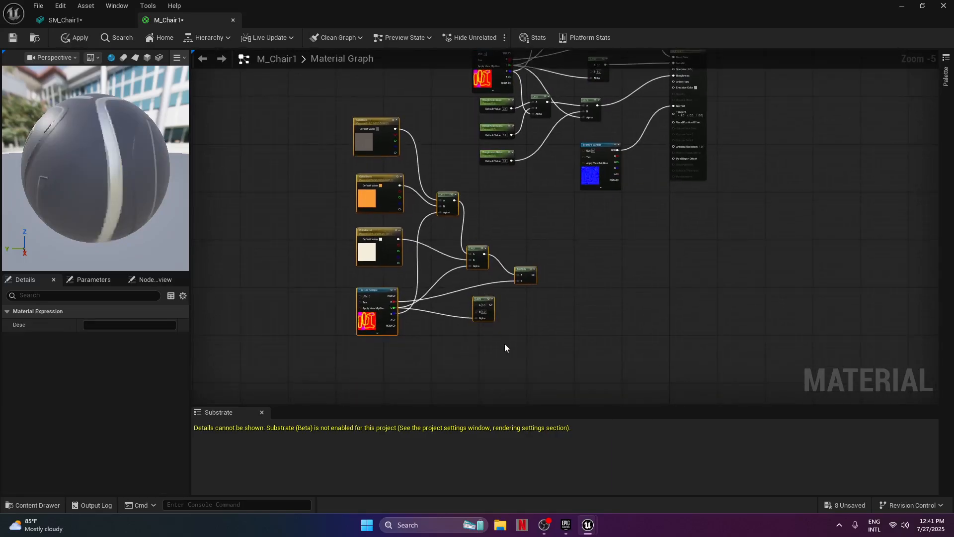
# Delete the extra Lerp node with constants 0.0 and 1.0 from the copied node group
pyautogui.scroll(3, 505, 343)
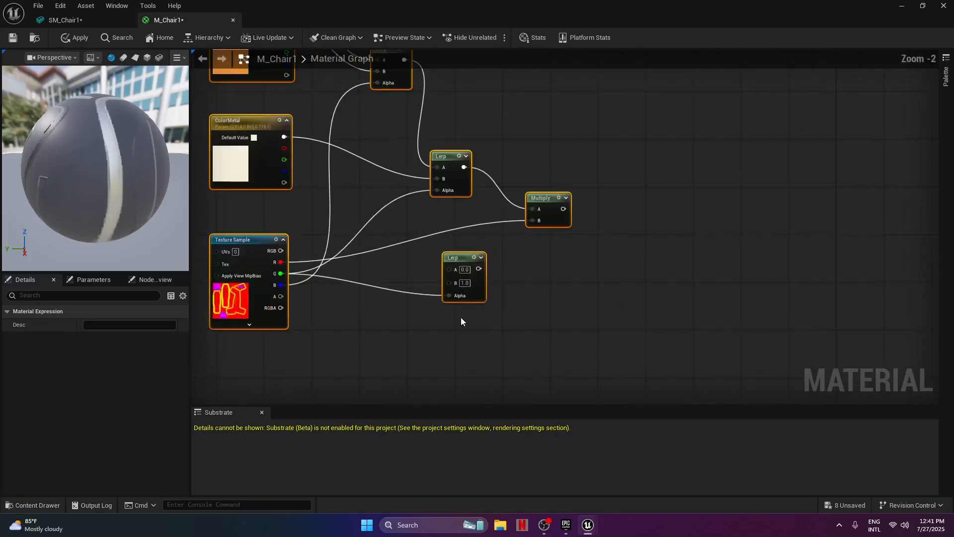
pyautogui.click(468, 257)
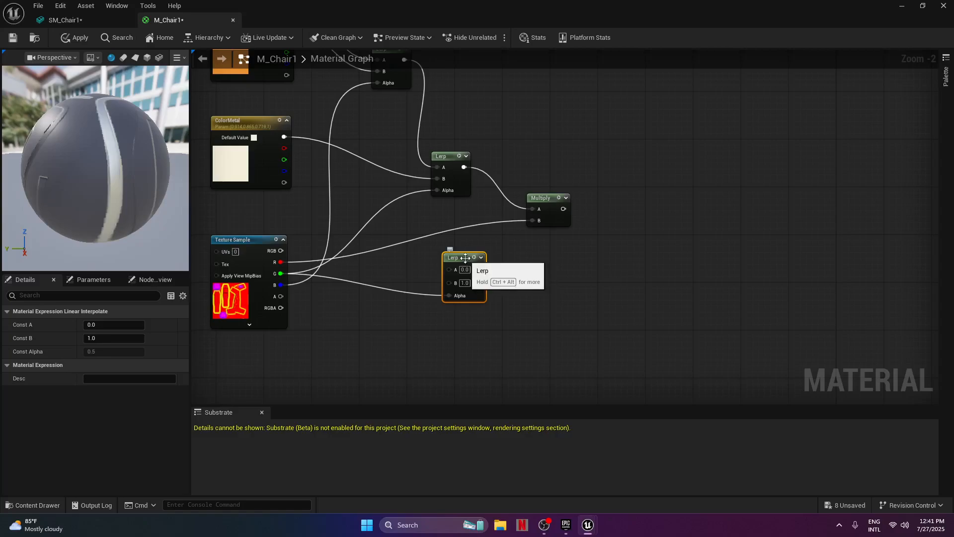
pyautogui.press('Delete')
# Add a Multiply node beside the copied network and connect the copied Multiply's output to its A input
pyautogui.scroll(-2, 450, 268)
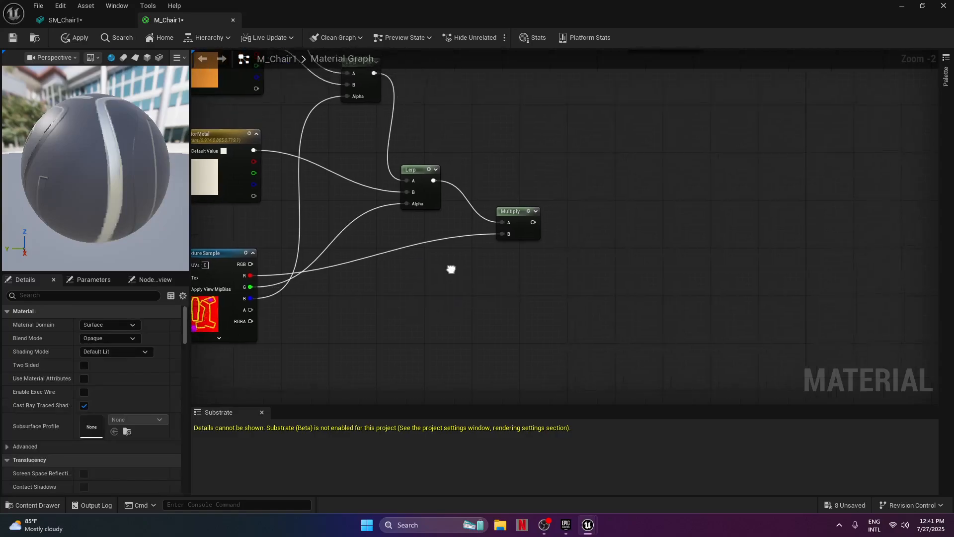
pyautogui.moveTo(565, 258); pyautogui.dragTo(503, 284, button='right')
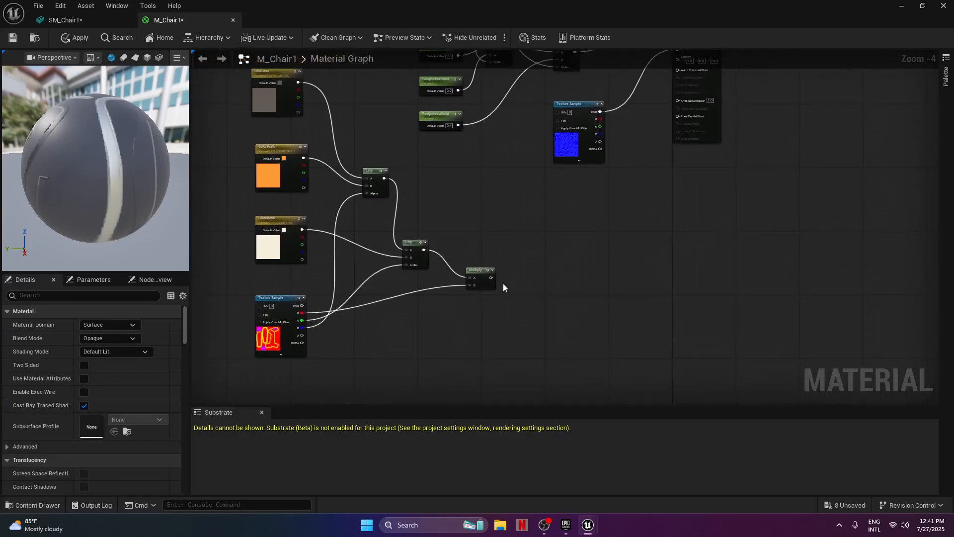
pyautogui.rightClick(529, 271)
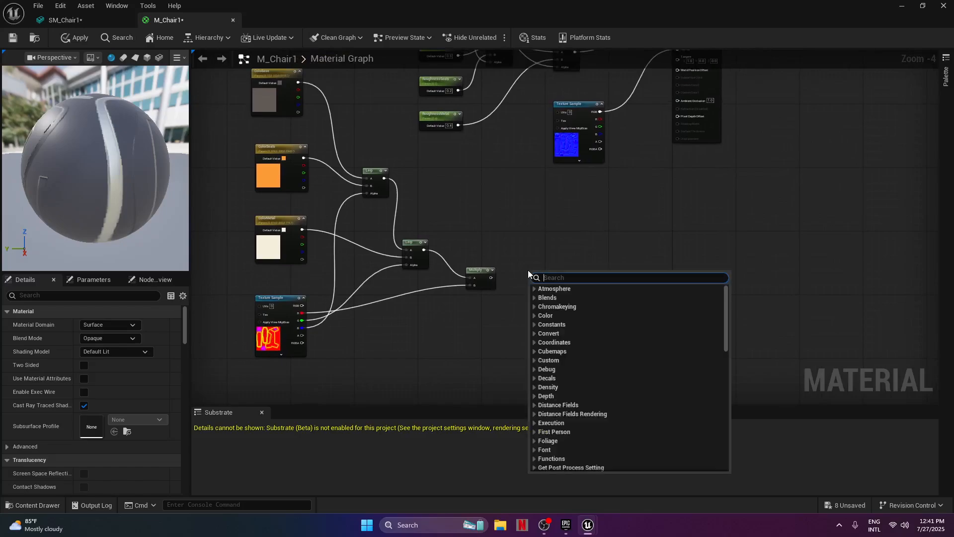
pyautogui.write('*')
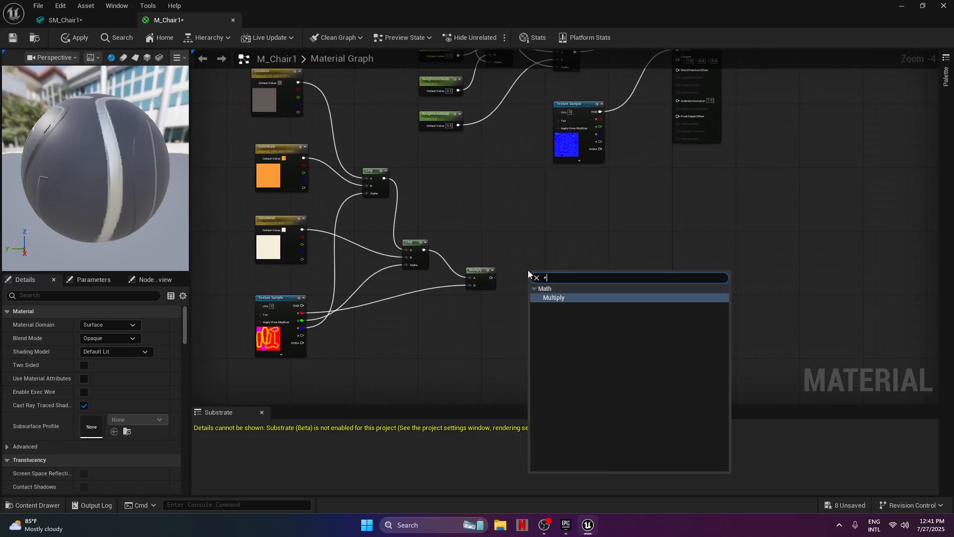
pyautogui.click(566, 297)
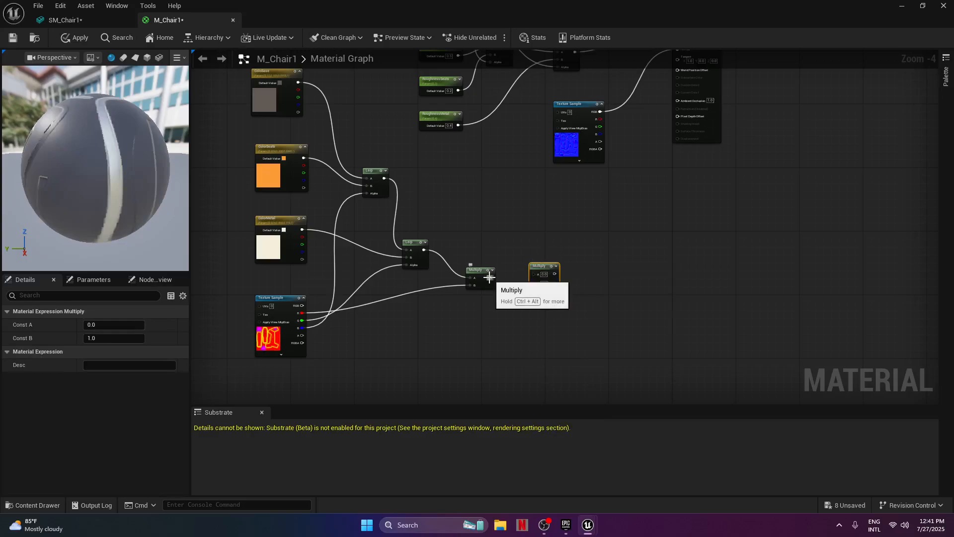
pyautogui.moveTo(489, 277); pyautogui.dragTo(534, 274)
# Connect the new Multiply node's output to the material's Emissive Color input and save the material
pyautogui.moveTo(582, 228); pyautogui.dragTo(494, 297, button='right')
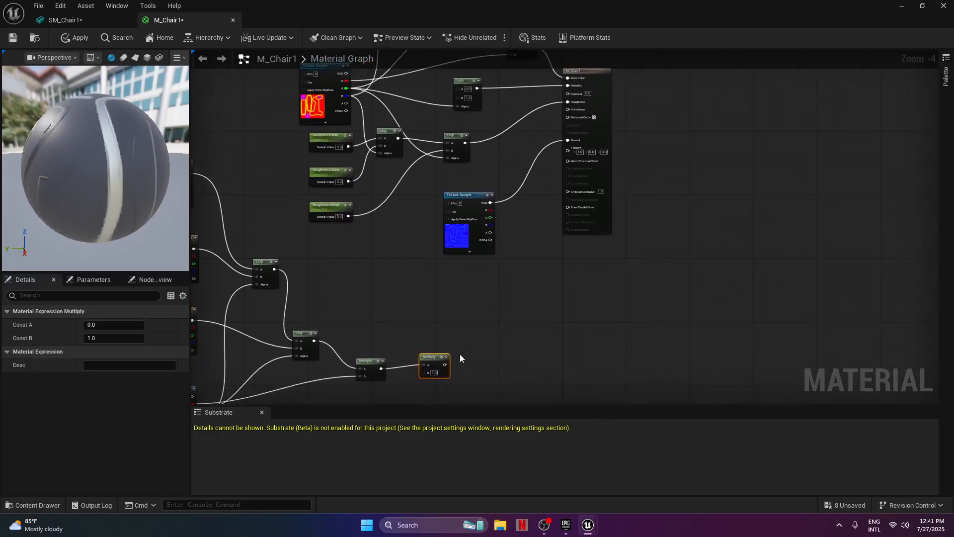
pyautogui.moveTo(445, 364); pyautogui.dragTo(568, 118)
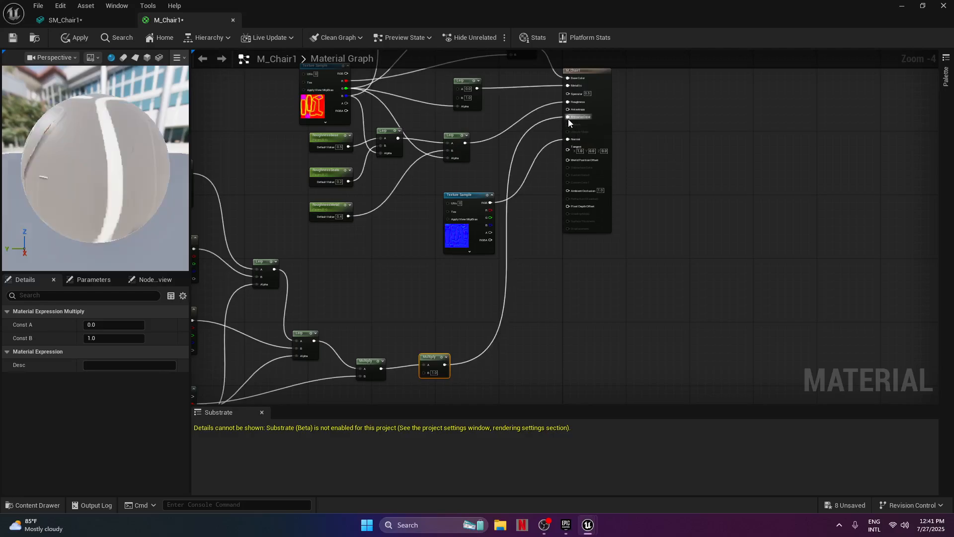
pyautogui.moveTo(326, 310); pyautogui.dragTo(507, 262, button='right')
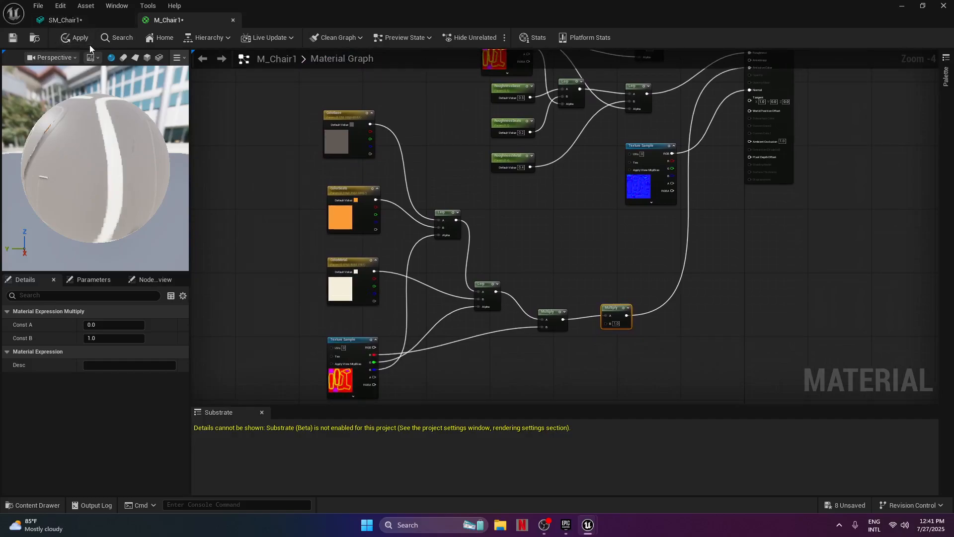
pyautogui.click(13, 37)
# Open the SM_Chair1 mesh from the level, assign the M_Chair1 material to its Element 0 slot and save the mesh
pyautogui.click(902, 6)
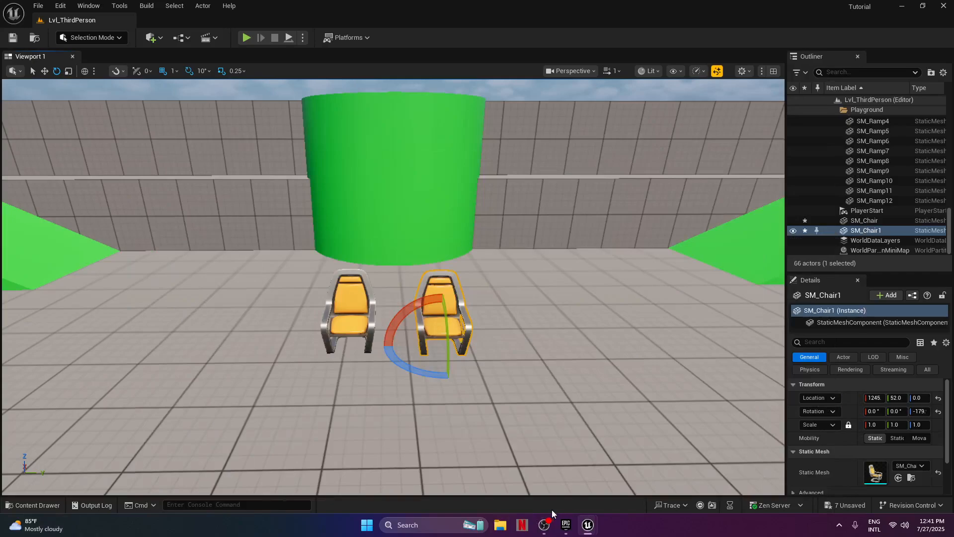
pyautogui.moveTo(587, 525)
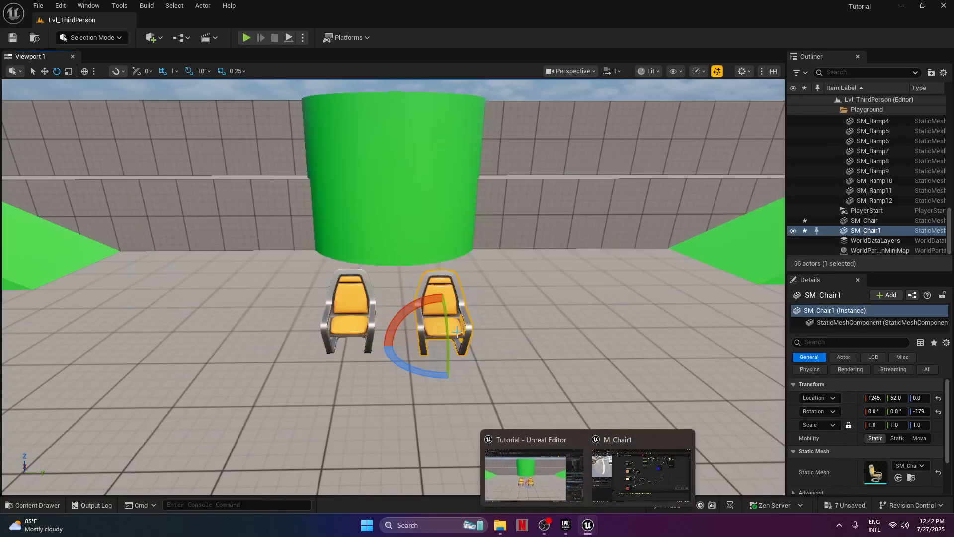
pyautogui.rightClick(456, 332)
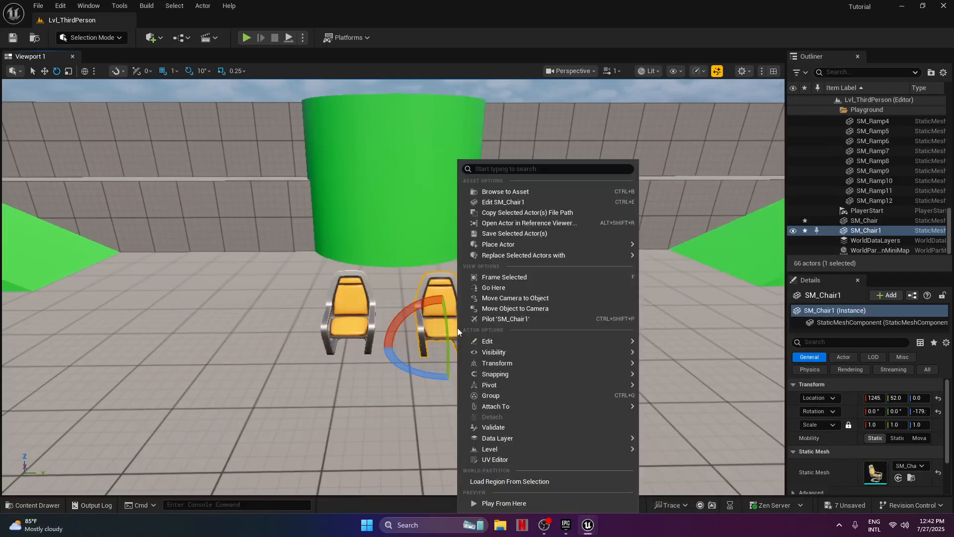
pyautogui.click(508, 203)
pyautogui.click(922, 117)
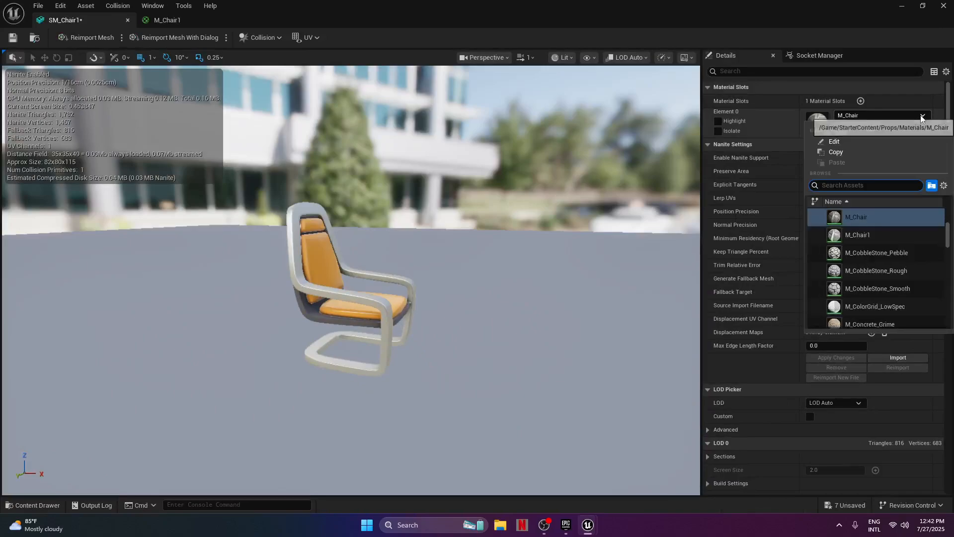
pyautogui.click(860, 235)
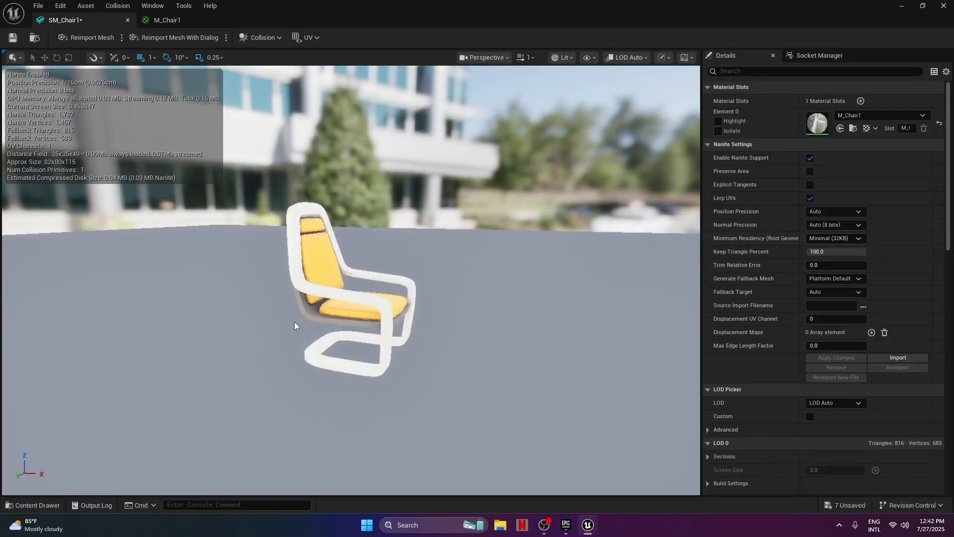
pyautogui.click(13, 37)
pyautogui.click(904, 8)
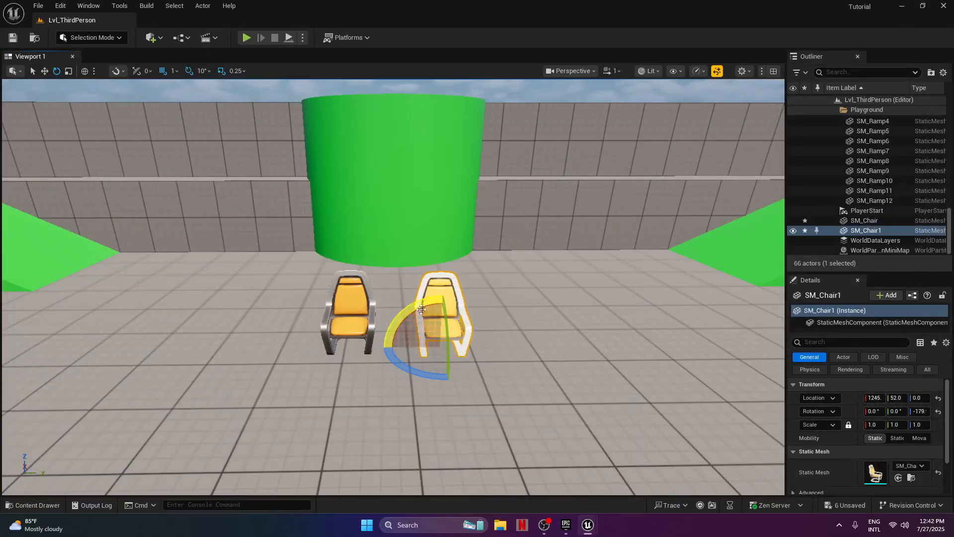
# Open M_Chair1, darken the copied ColorMetal parameter to a color value of 0.172 and save the material
pyautogui.click(28, 506)
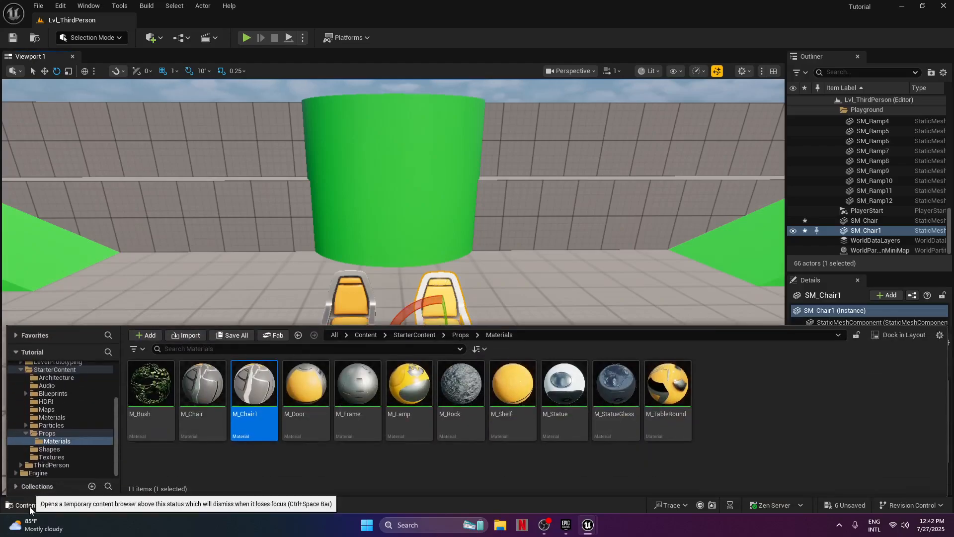
pyautogui.doubleClick(254, 412)
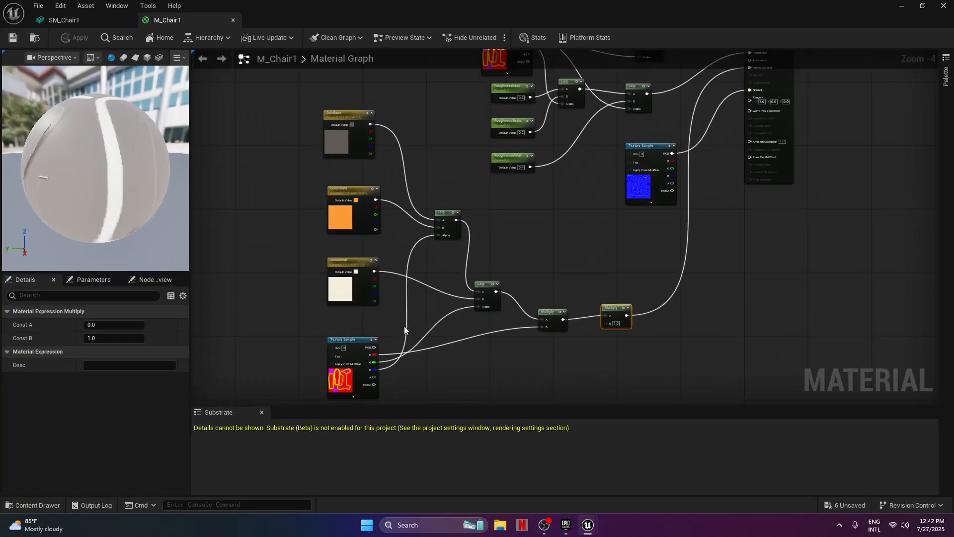
pyautogui.click(347, 293)
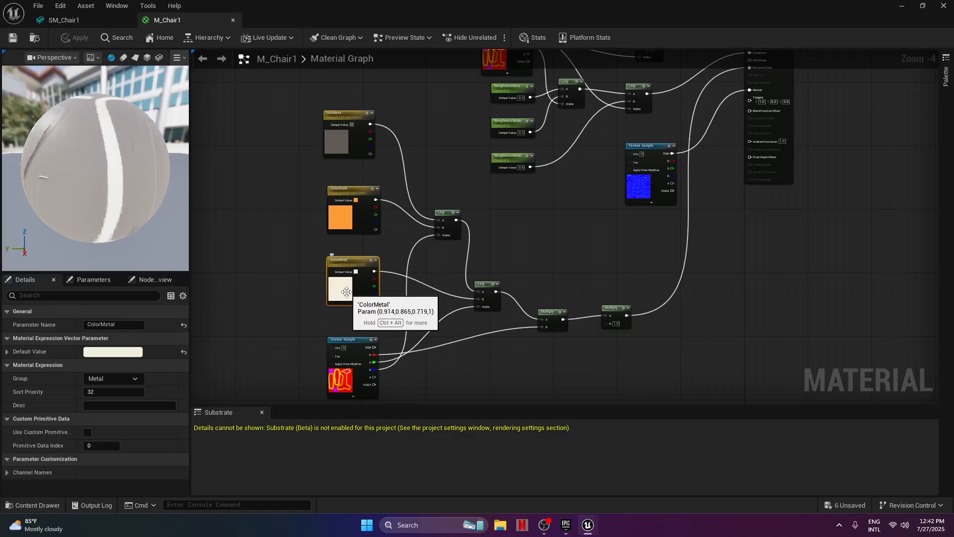
pyautogui.doubleClick(346, 294)
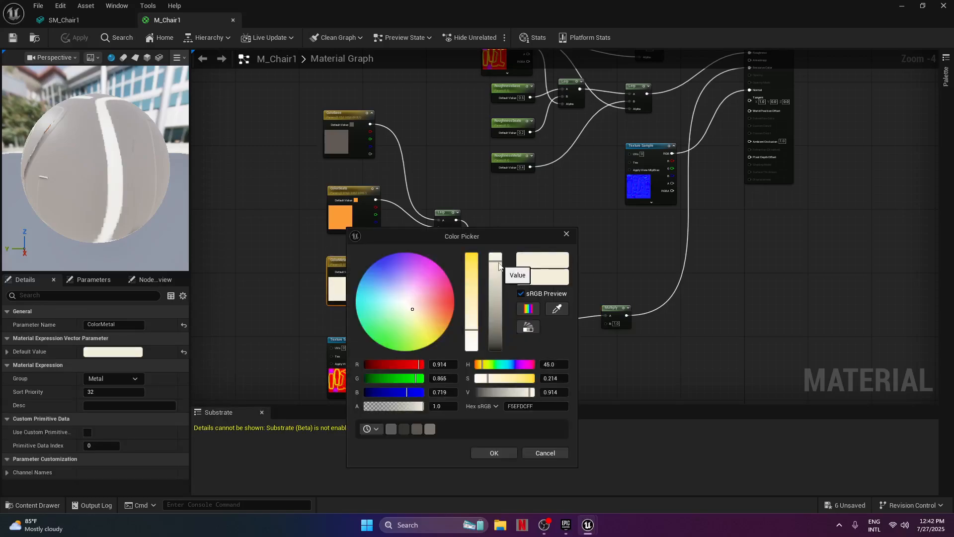
pyautogui.moveTo(499, 261); pyautogui.dragTo(500, 337)
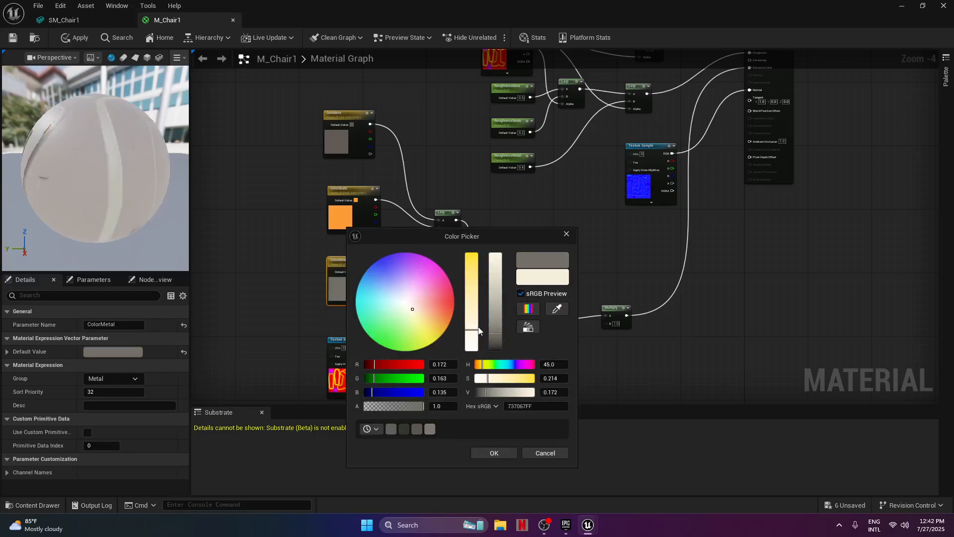
pyautogui.click(484, 451)
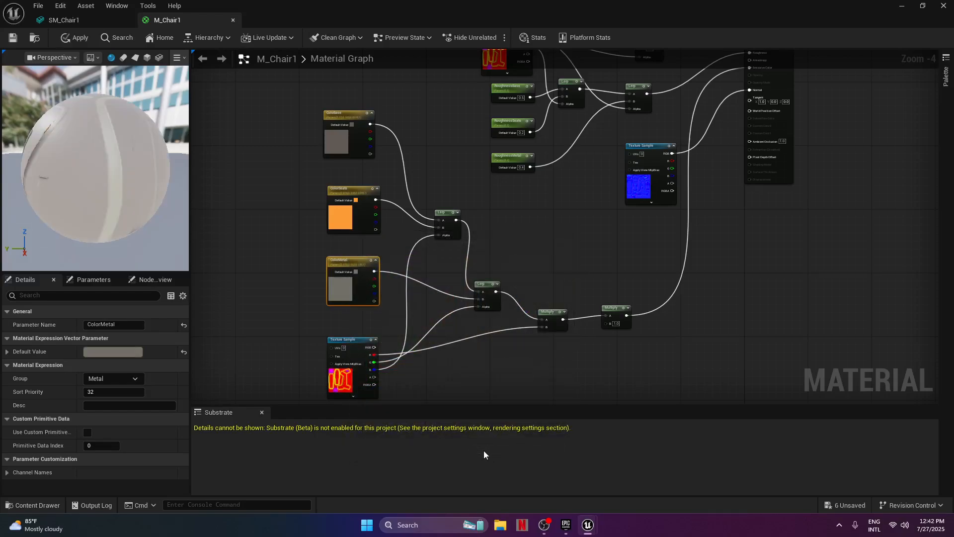
pyautogui.click(13, 38)
pyautogui.click(944, 5)
# Examine the emissive chair beside the original chair in the level, from close up and from farther away
pyautogui.press('w')
pyautogui.moveTo(536, 304); pyautogui.dragTo(513, 315, button='right')
pyautogui.press('d')
pyautogui.click(504, 318)
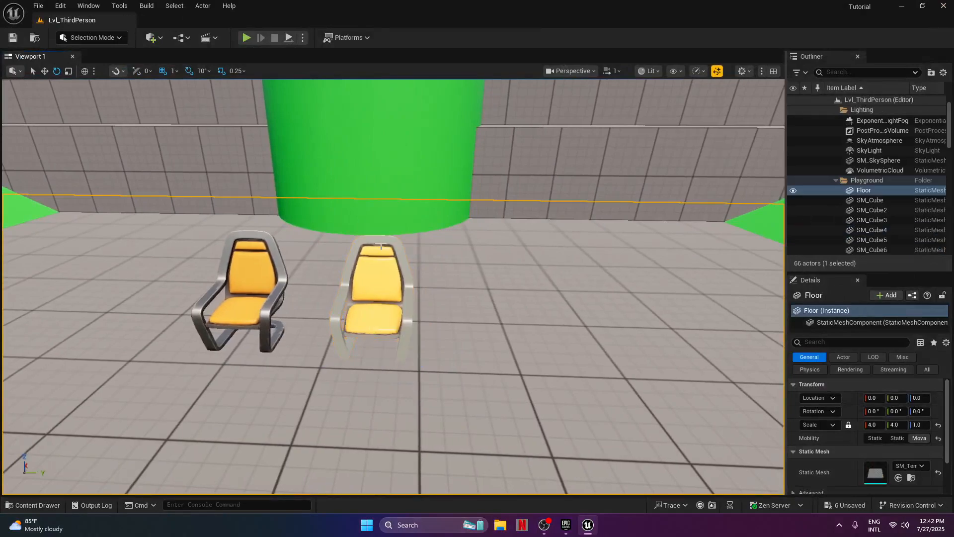
pyautogui.press('s')
pyautogui.moveTo(417, 366); pyautogui.dragTo(420, 366, button='right')
pyautogui.press('w')
pyautogui.press('s')
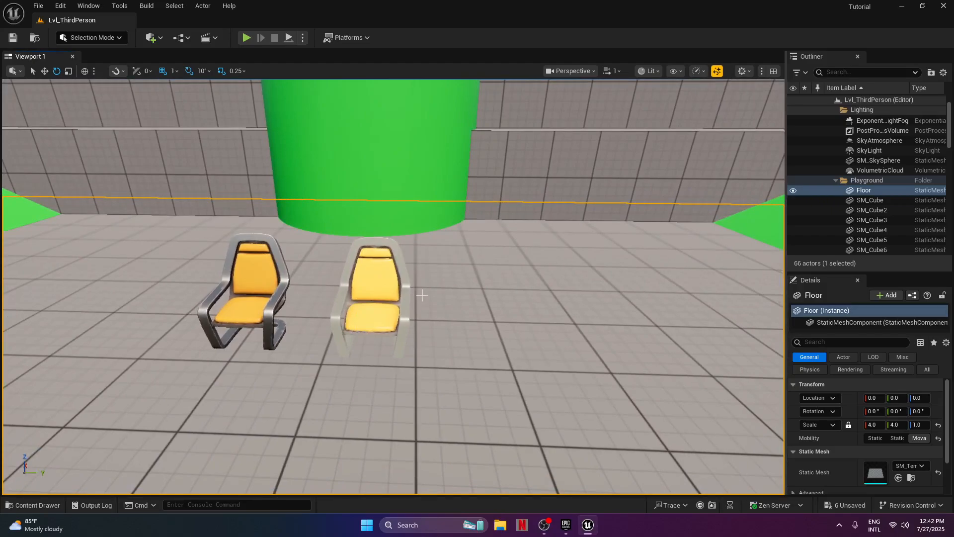
pyautogui.moveTo(422, 335); pyautogui.dragTo(429, 335, button='right')
pyautogui.press('s')
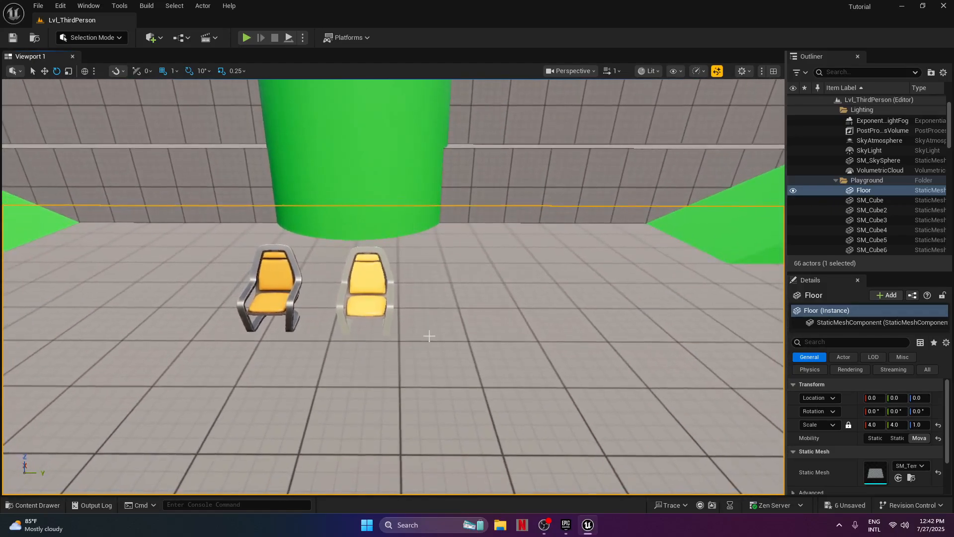
# Rotate the level's sun direction so the back walls and the chair fronts fall into shadow
pyautogui.hotkey('ctrl', 'l')
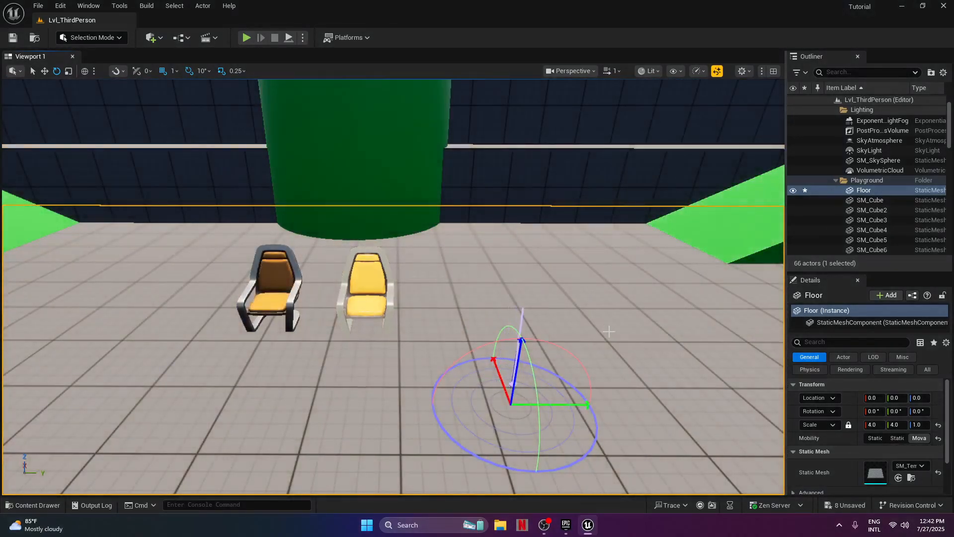
pyautogui.moveTo(450, 302); pyautogui.dragTo(450, 275, button='right')
pyautogui.press('s')
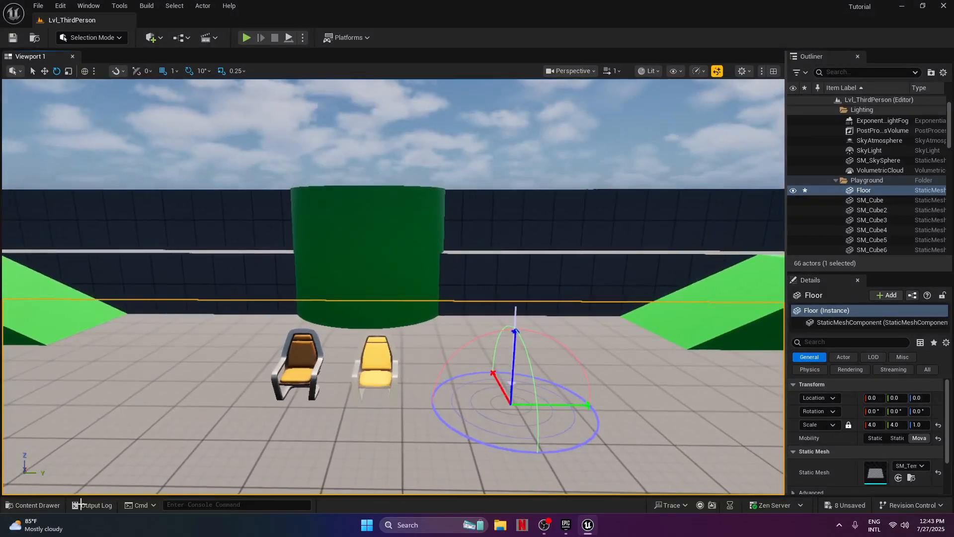
# Browse the project content to the Futuristic_3D_Gun_Concept folder inside Fab
pyautogui.click(32, 505)
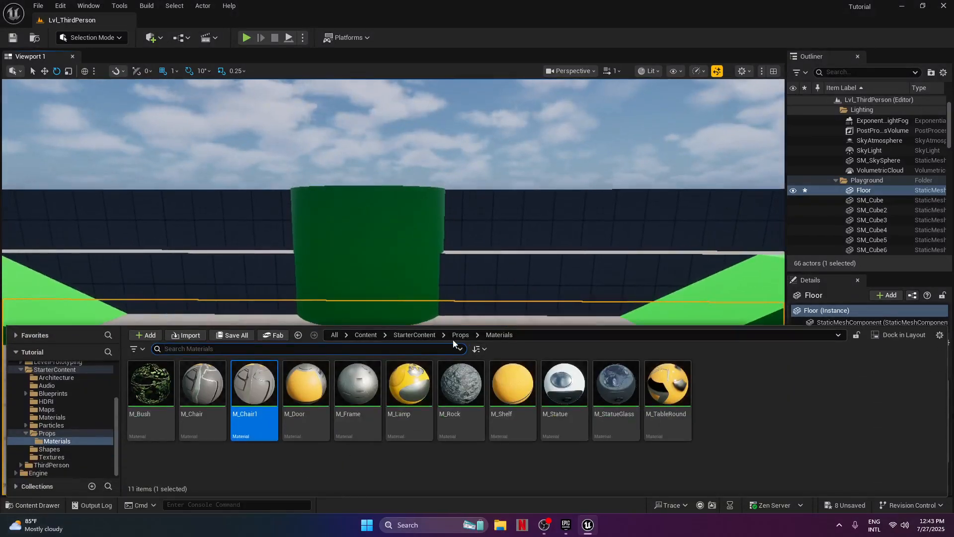
pyautogui.click(420, 336)
pyautogui.click(366, 335)
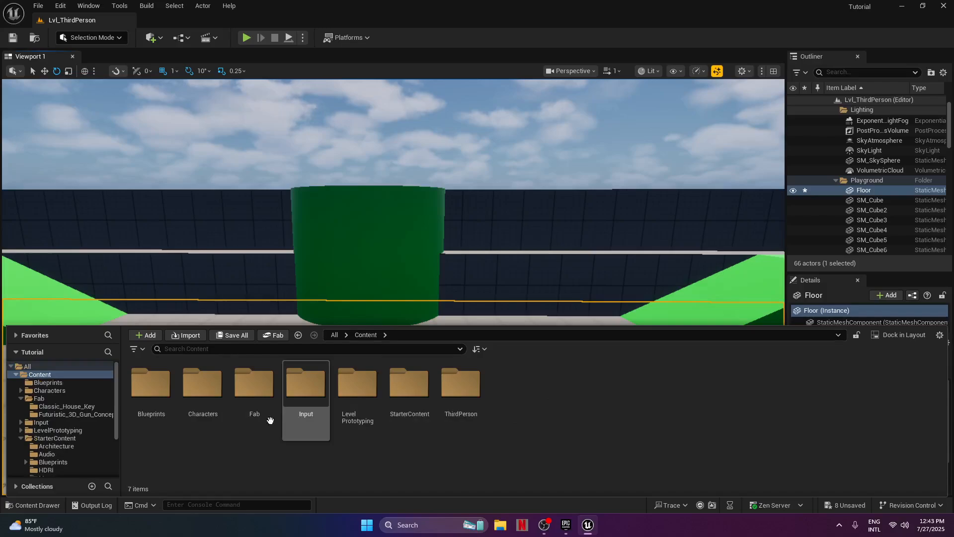
pyautogui.doubleClick(263, 396)
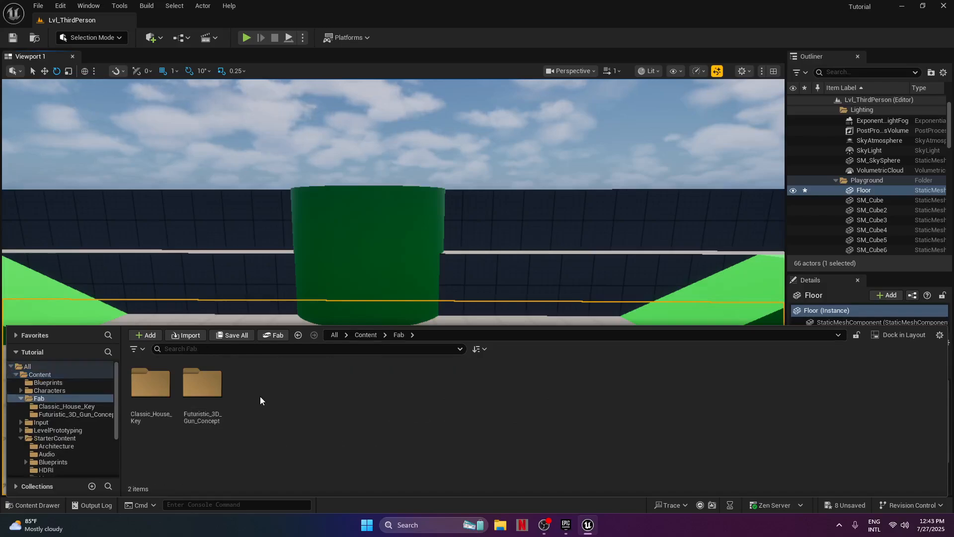
pyautogui.doubleClick(202, 387)
# Place the Neon_Blaster gun mesh on the floor beside the emissive chair, rotated 89.99 degrees about Z
pyautogui.moveTo(579, 291)
pyautogui.mouseDown(button='right')
pyautogui.moveTo(596, 333)
pyautogui.moveTo(578, 290)
pyautogui.mouseUp(button='right')
pyautogui.press('w')
pyautogui.click(33, 505)
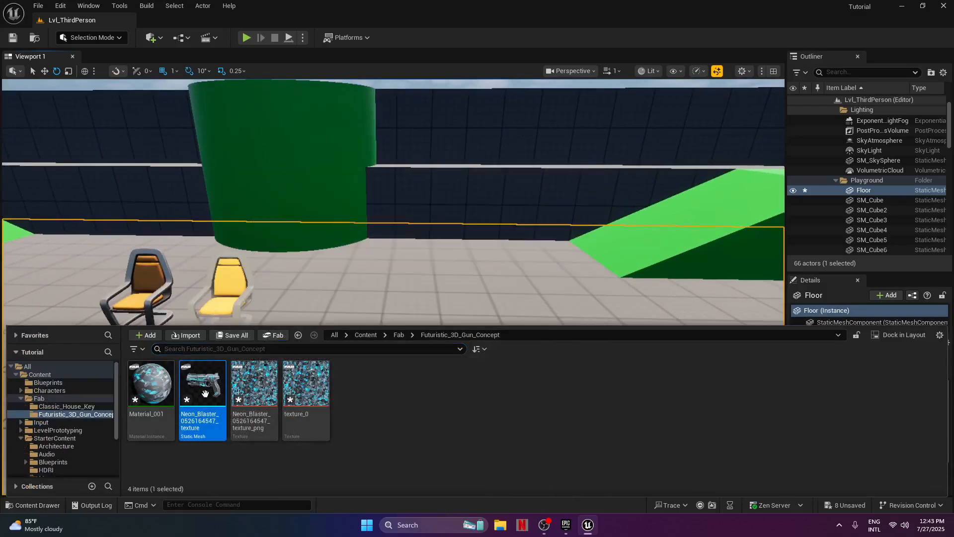
pyautogui.moveTo(204, 385); pyautogui.dragTo(372, 326)
pyautogui.moveTo(387, 347); pyautogui.dragTo(427, 320)
# Scale the gun uniformly to 0.5 and move it closer to the chairs, at about Y 211 and Z 65
pyautogui.press('w')
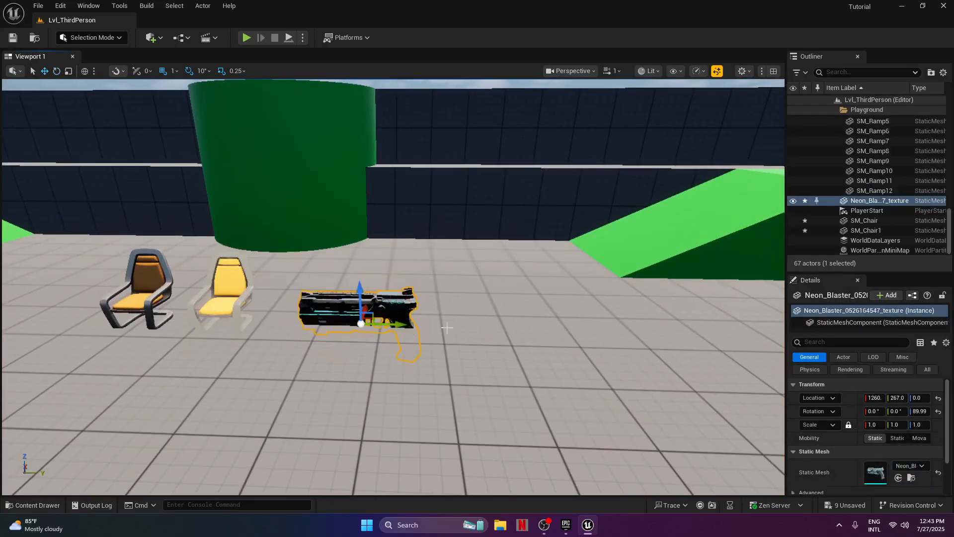
pyautogui.moveTo(374, 300); pyautogui.dragTo(376, 261)
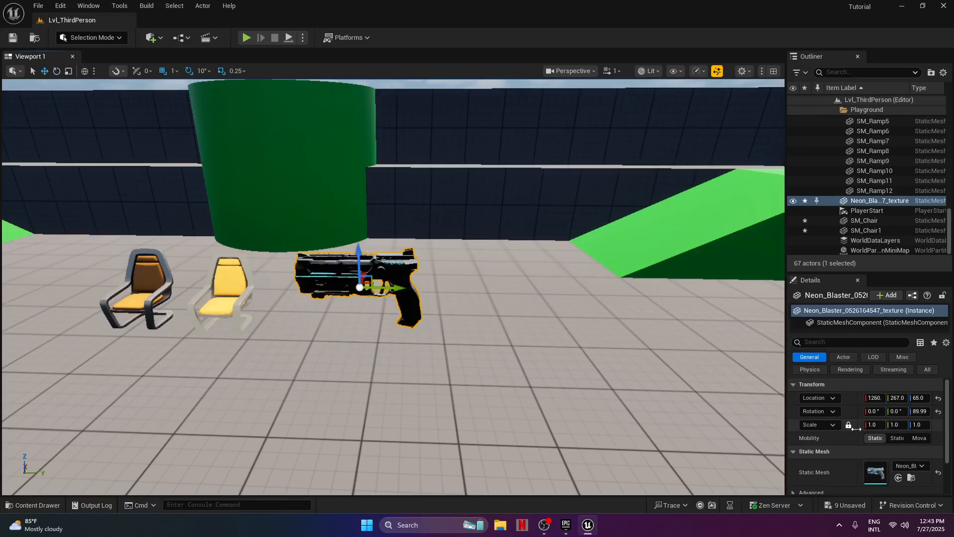
pyautogui.click(873, 424)
pyautogui.write('0.5')
pyautogui.press('Return')
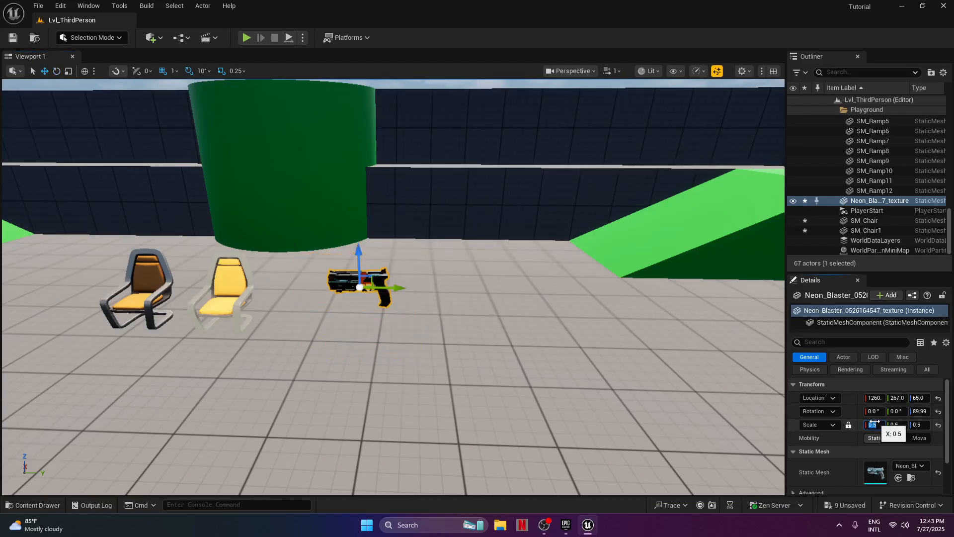
pyautogui.moveTo(398, 287); pyautogui.dragTo(362, 287)
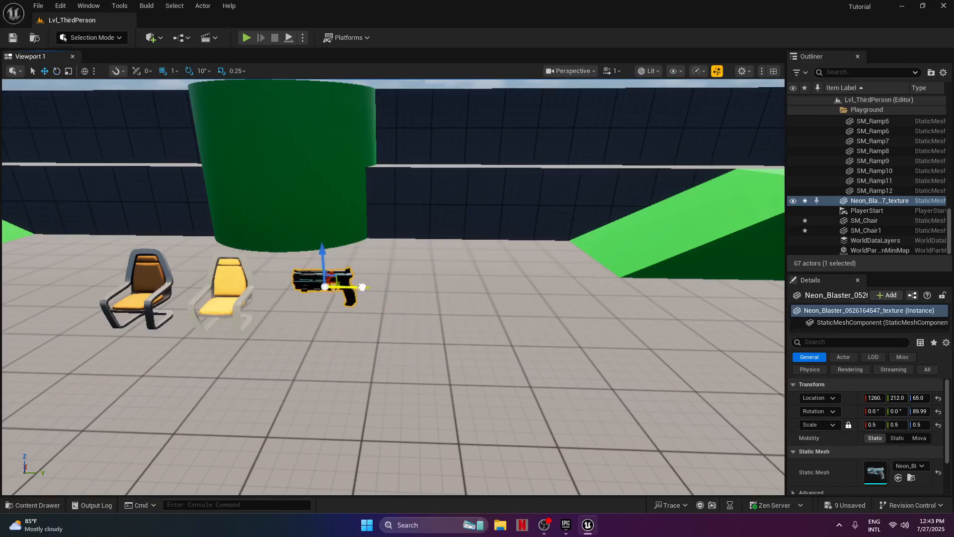
pyautogui.moveTo(350, 318)
pyautogui.mouseDown(button='right')
pyautogui.moveTo(356, 314)
pyautogui.moveTo(348, 316)
pyautogui.mouseUp(button='right')
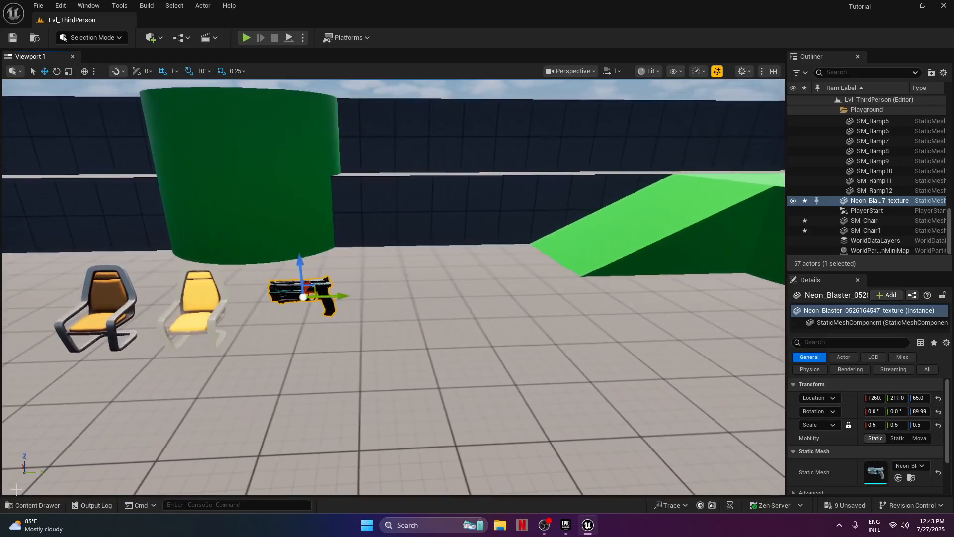
# Duplicate the Neon_Blaster static mesh asset in its folder, keeping the suggested name
pyautogui.click(32, 505)
pyautogui.rightClick(212, 374)
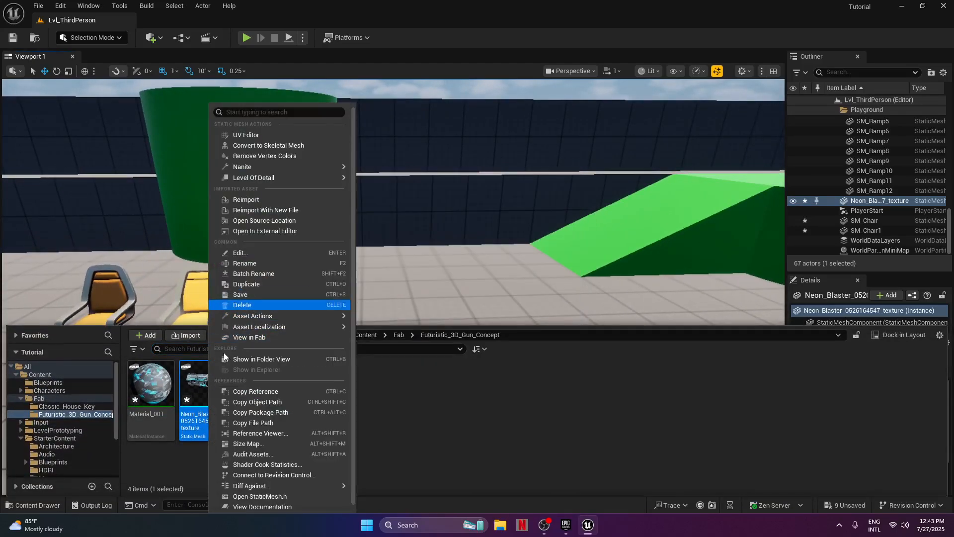
pyautogui.click(200, 389)
pyautogui.rightClick(200, 389)
pyautogui.click(239, 283)
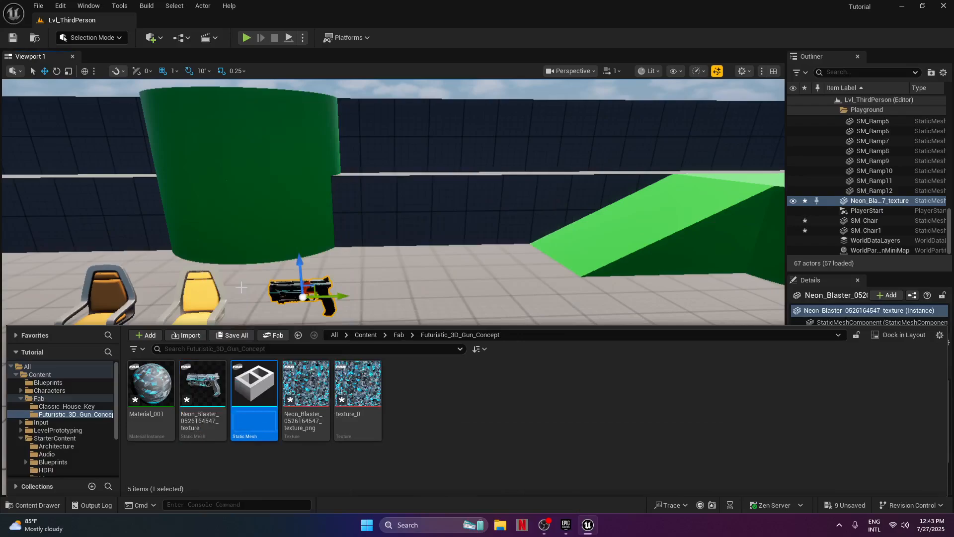
pyautogui.press('Return')
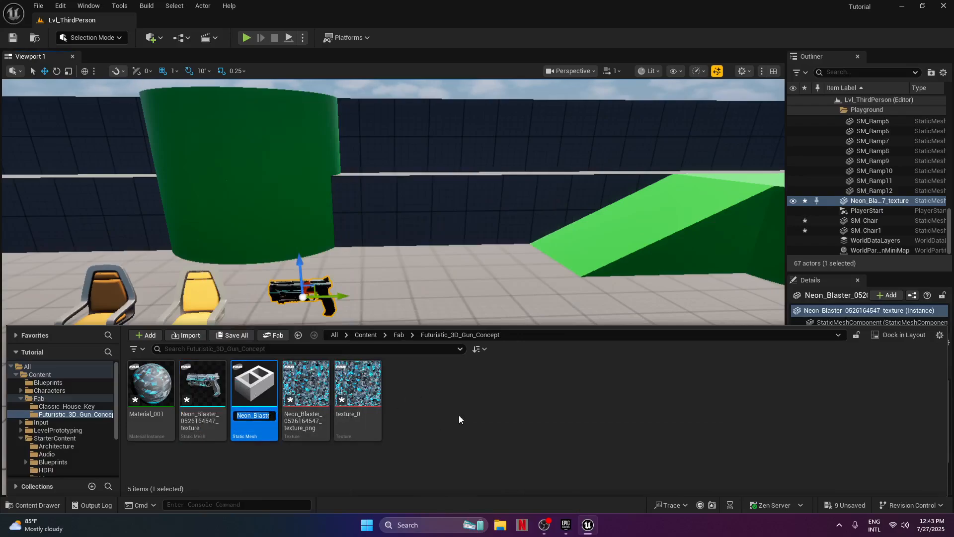
# Place the duplicated gun mesh beside the first gun, turned about -90 degrees about Z, and scale it uniformly to 0.5
pyautogui.moveTo(259, 388); pyautogui.dragTo(398, 342)
pyautogui.press('e')
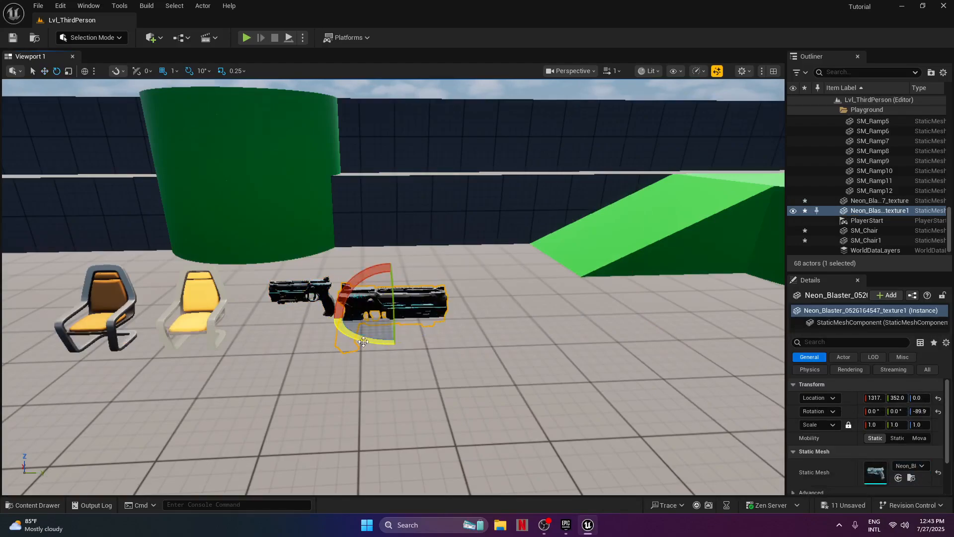
pyautogui.click(877, 426)
pyautogui.write('0.5')
pyautogui.press('Return')
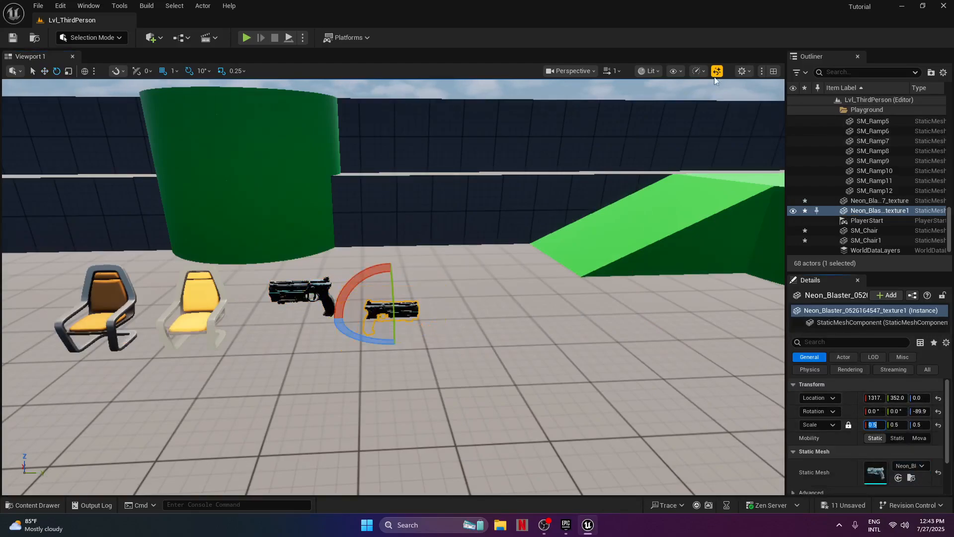
# Raise the duplicated gun above the floor to Z 40
pyautogui.click(390, 311)
pyautogui.press('w')
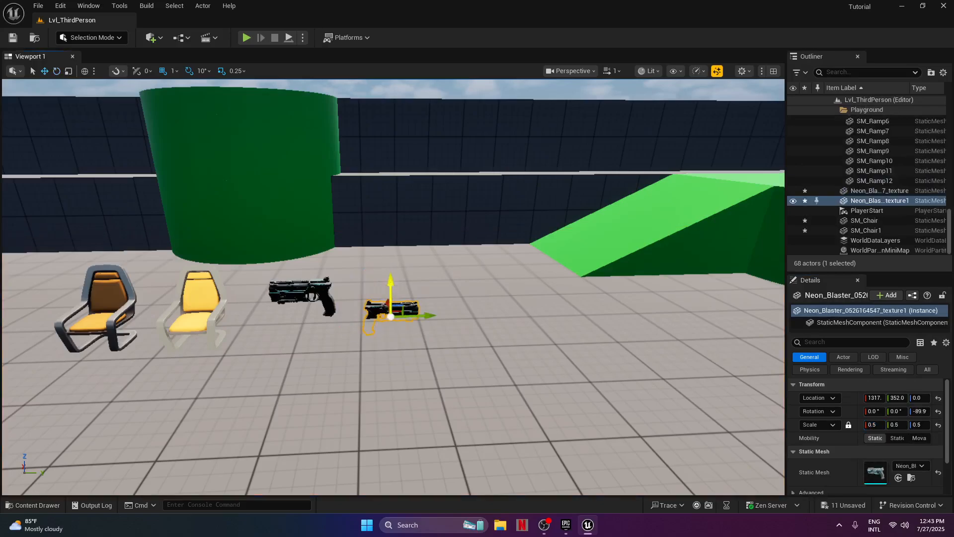
pyautogui.moveTo(390, 282); pyautogui.dragTo(390, 262)
pyautogui.press('w')
pyautogui.moveTo(319, 334); pyautogui.dragTo(327, 333, button='right')
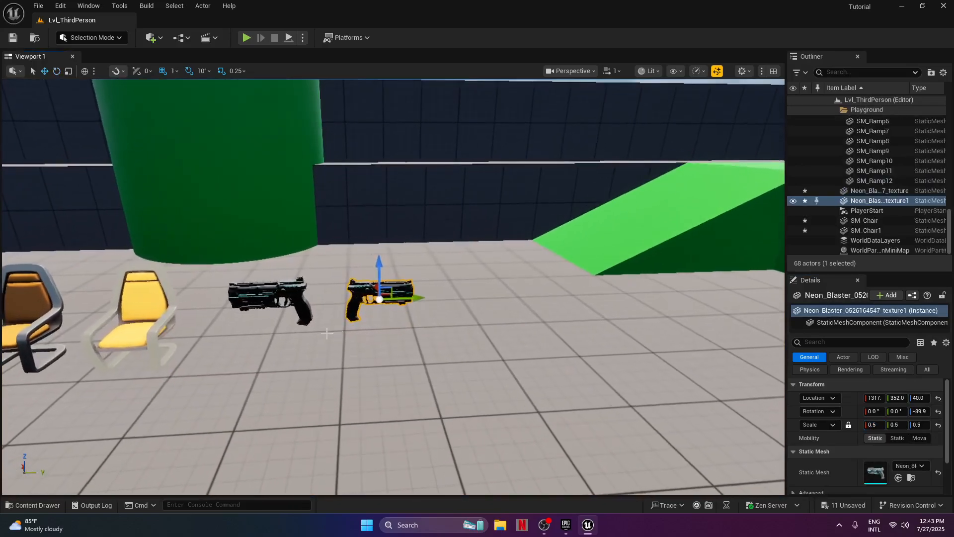
# Open the gun's material instance Material_001 from the Futuristic_3D_Gun_Concept folder
pyautogui.click(34, 505)
pyautogui.click(143, 390)
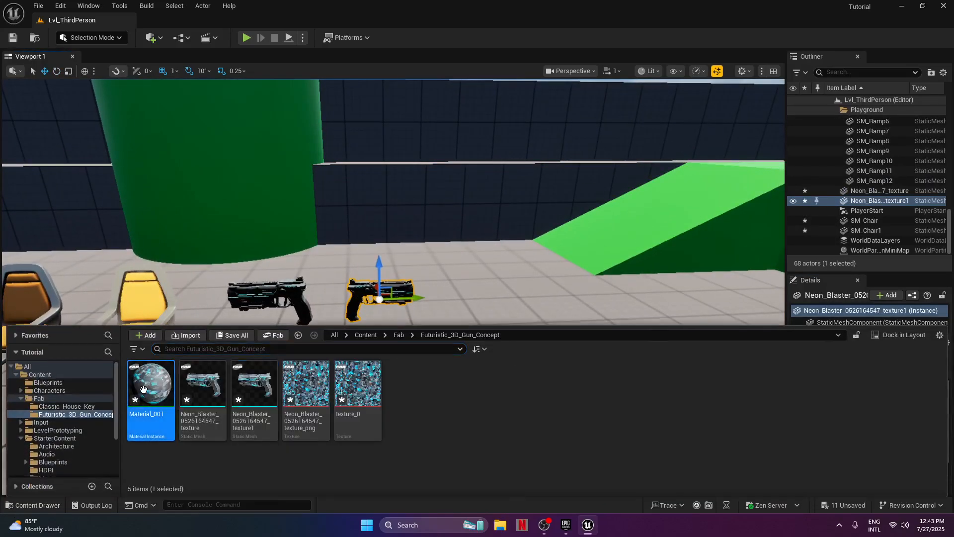
pyautogui.doubleClick(143, 389)
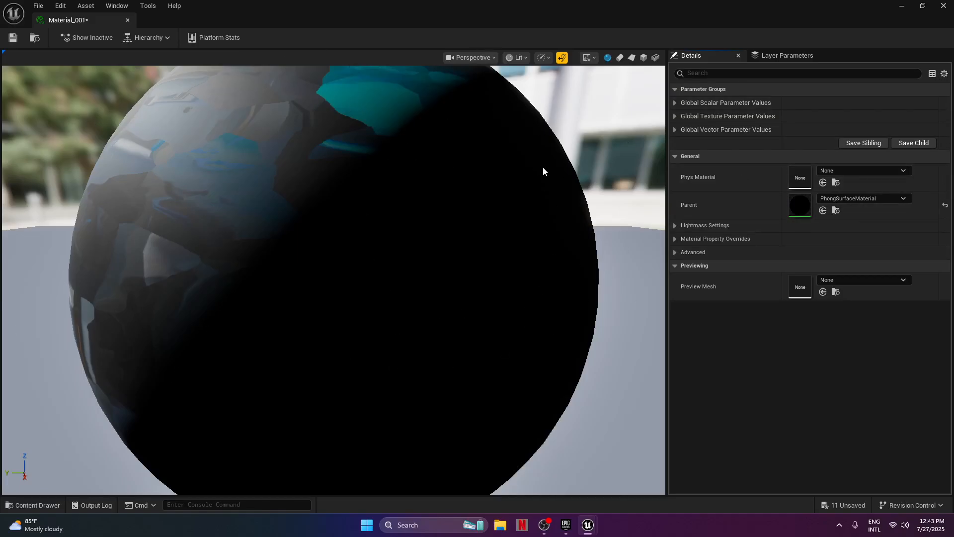
# Create a new material in the Futuristic_3D_Gun_Concept folder, keeping the suggested name, and open it for editing
pyautogui.click(944, 5)
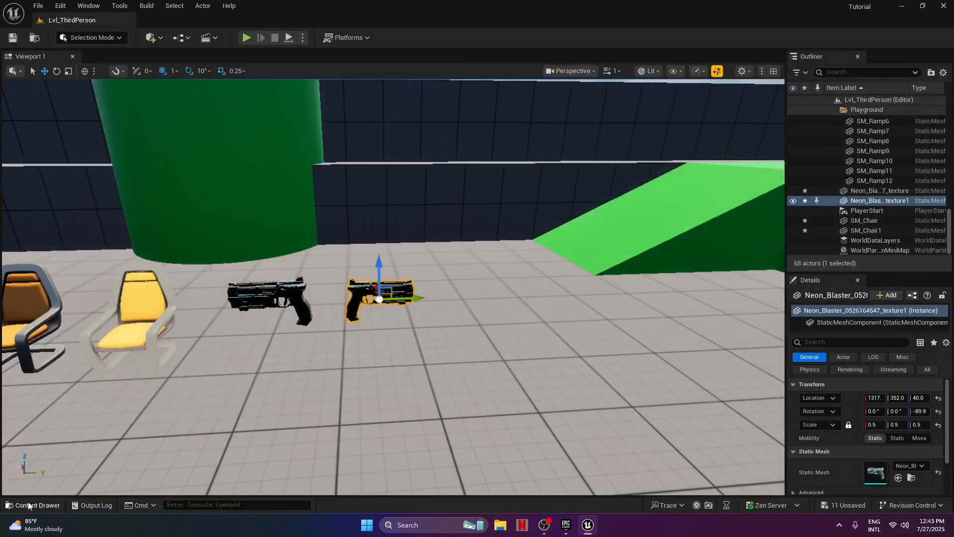
pyautogui.click(28, 505)
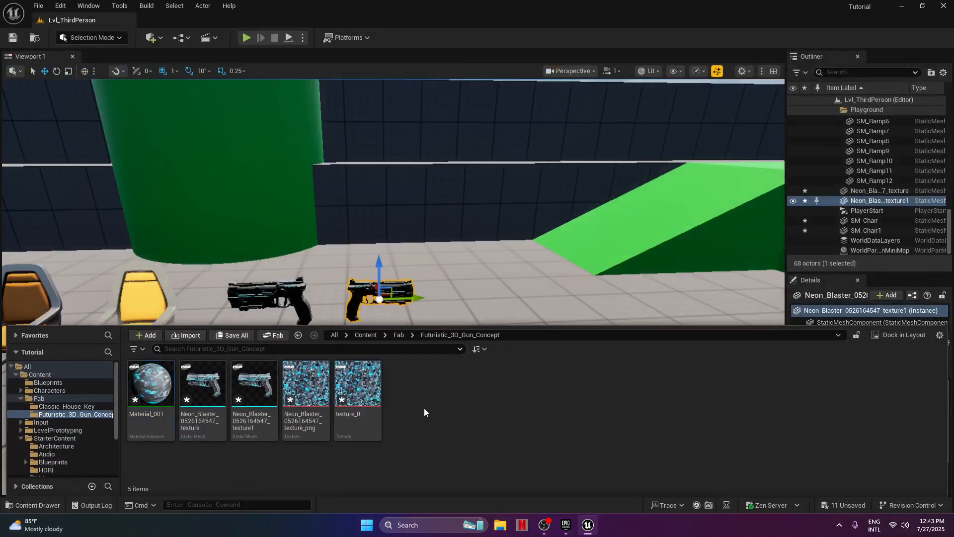
pyautogui.rightClick(425, 412)
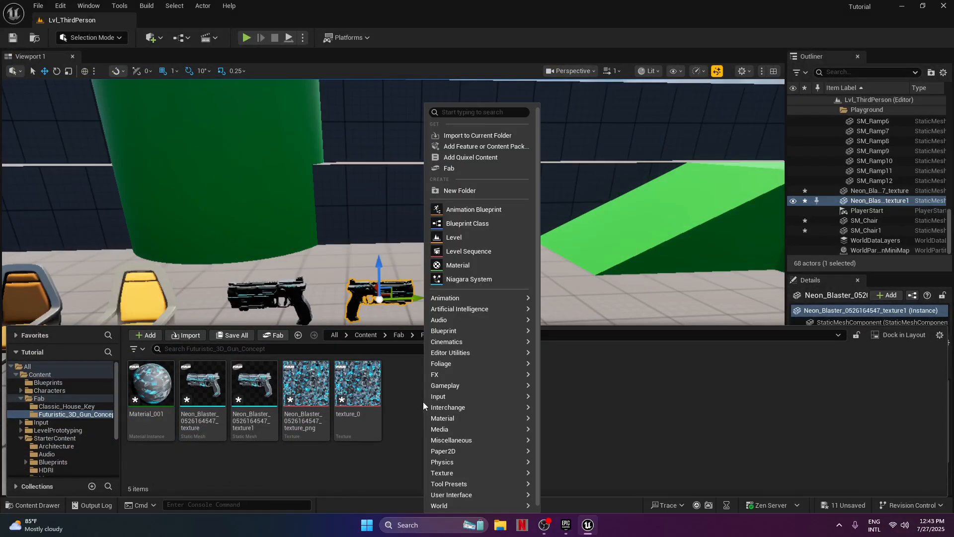
pyautogui.moveTo(485, 419)
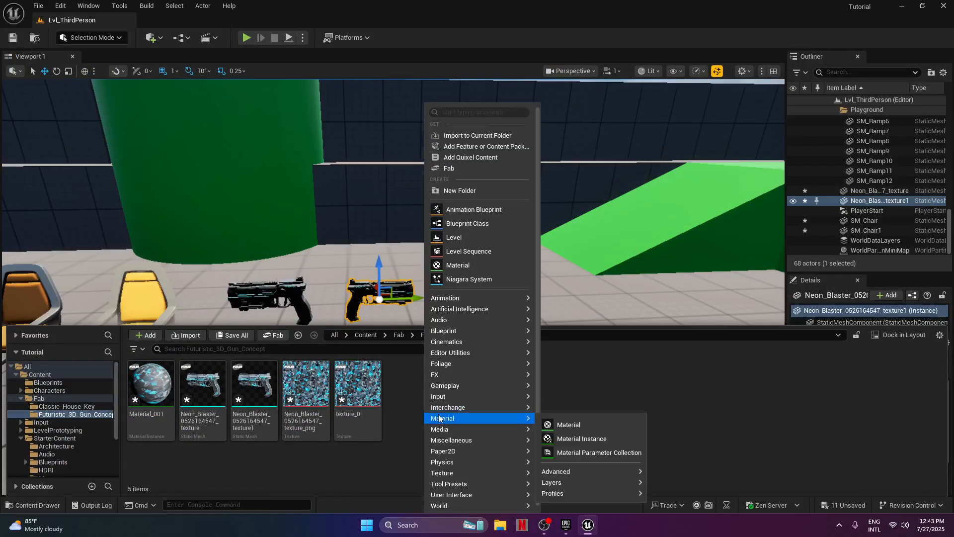
pyautogui.click(568, 423)
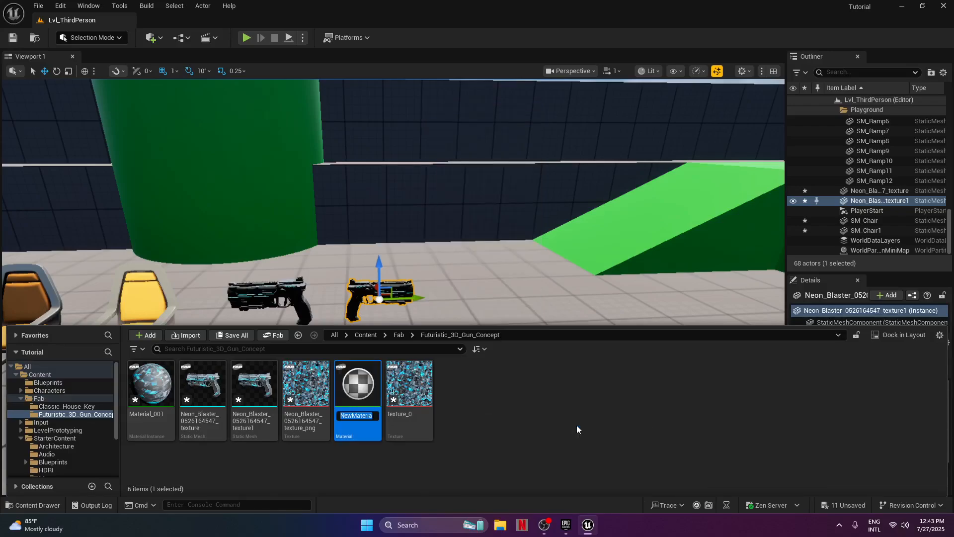
pyautogui.press('Return')
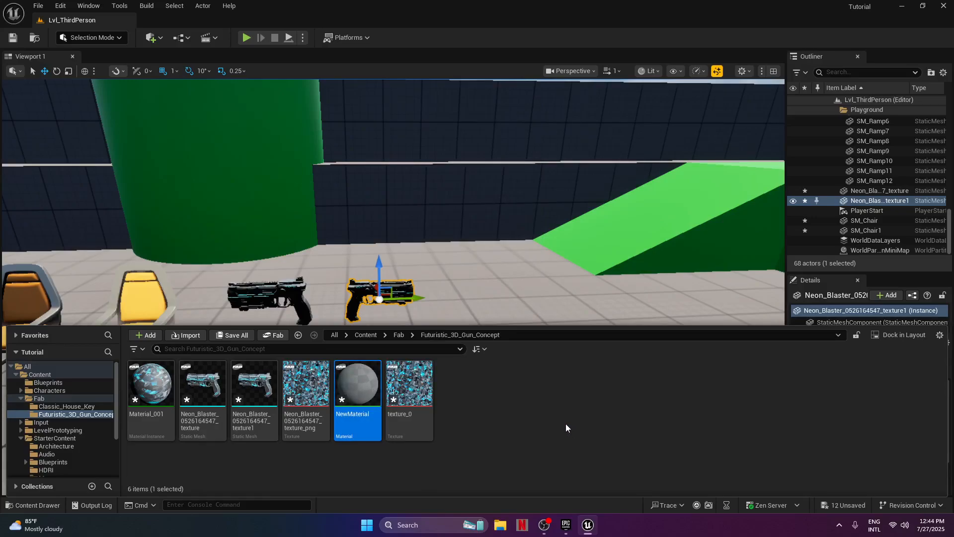
pyautogui.doubleClick(356, 380)
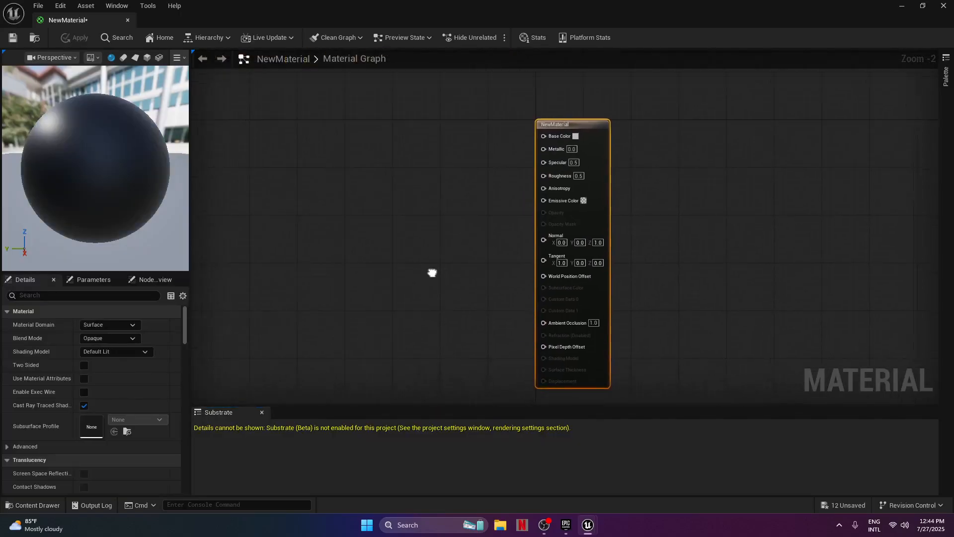
# Add the Neon_Blaster texture and texture_0 from the gun's folder to the material graph as separate Texture Sample nodes
pyautogui.click(31, 506)
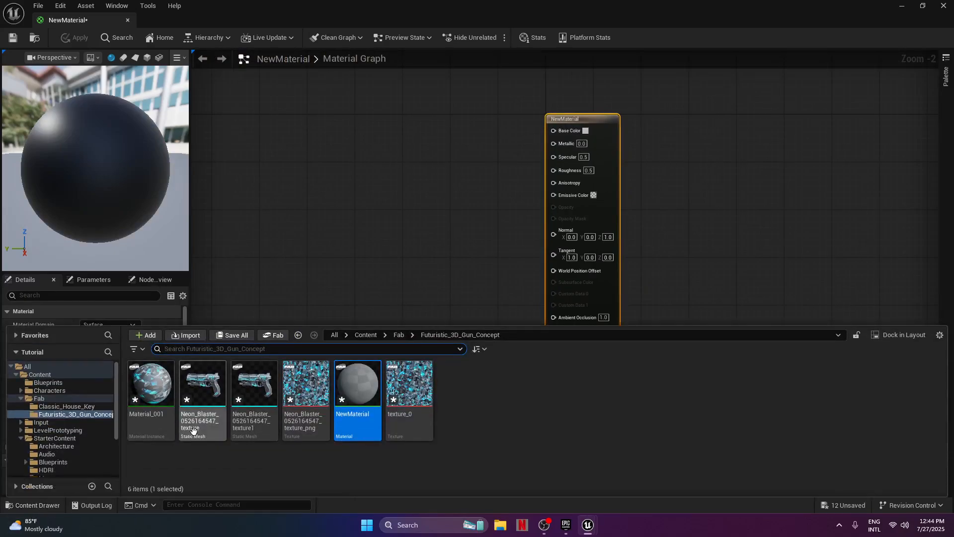
pyautogui.click(306, 390)
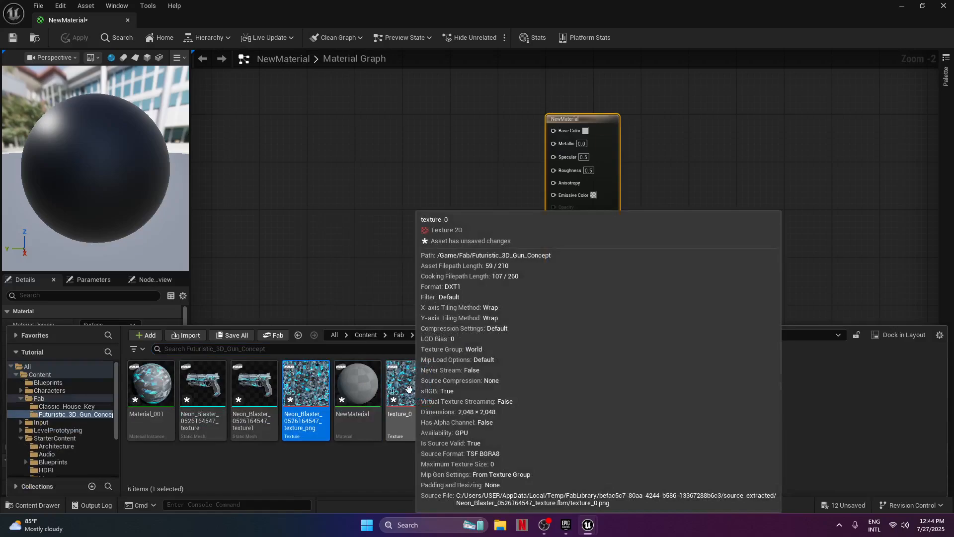
pyautogui.keyDown('ctrl'); pyautogui.click(409, 389); pyautogui.keyUp('ctrl')
pyautogui.moveTo(408, 388); pyautogui.dragTo(391, 172)
pyautogui.moveTo(408, 257); pyautogui.dragTo(390, 191)
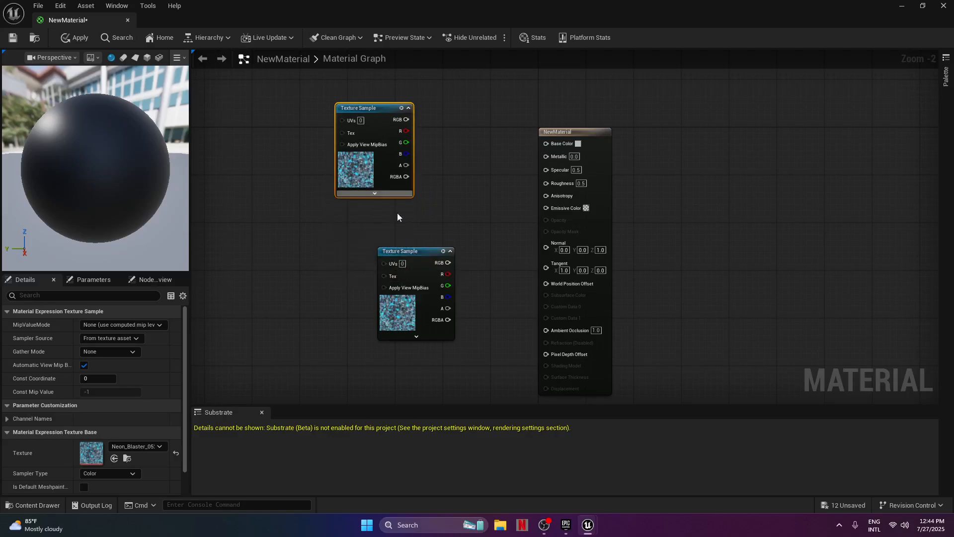
# Line up the two texture samples, connect the Neon_Blaster texture's RGB output to Base Color, and apply and save the material
pyautogui.moveTo(404, 251); pyautogui.dragTo(368, 263)
pyautogui.moveTo(377, 108); pyautogui.dragTo(545, 142)
pyautogui.click(75, 37)
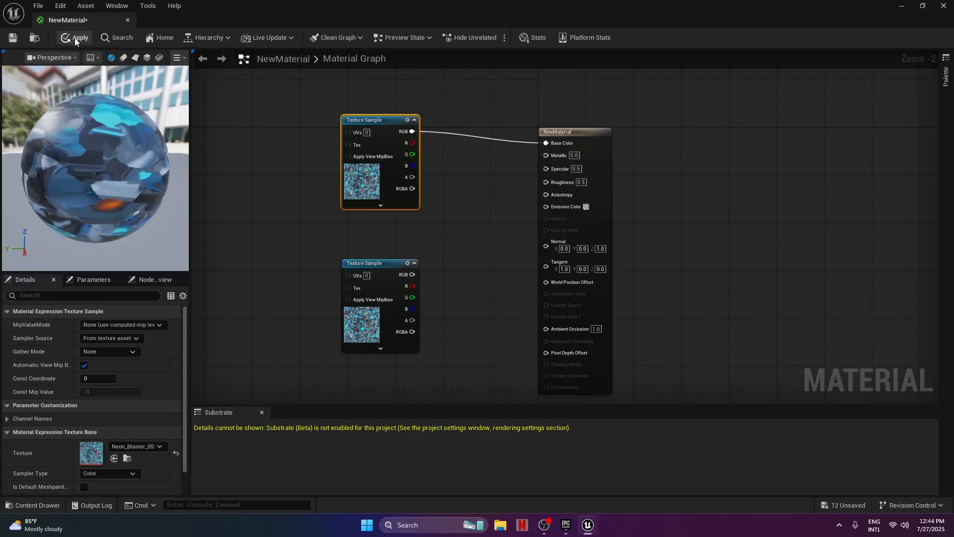
pyautogui.click(12, 40)
pyautogui.click(902, 6)
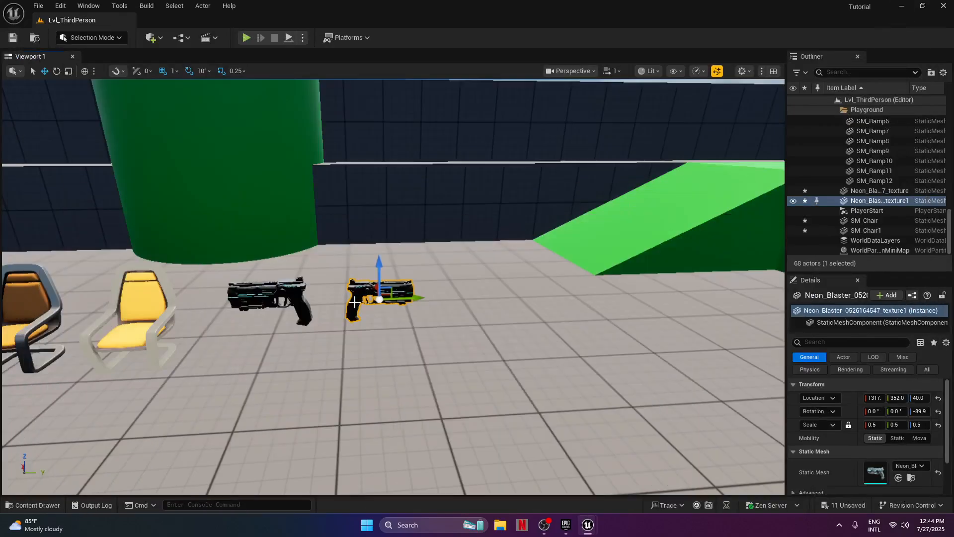
# Assign NewMaterial to the duplicated gun mesh's material slot Element 0 and save the mesh
pyautogui.rightClick(363, 290)
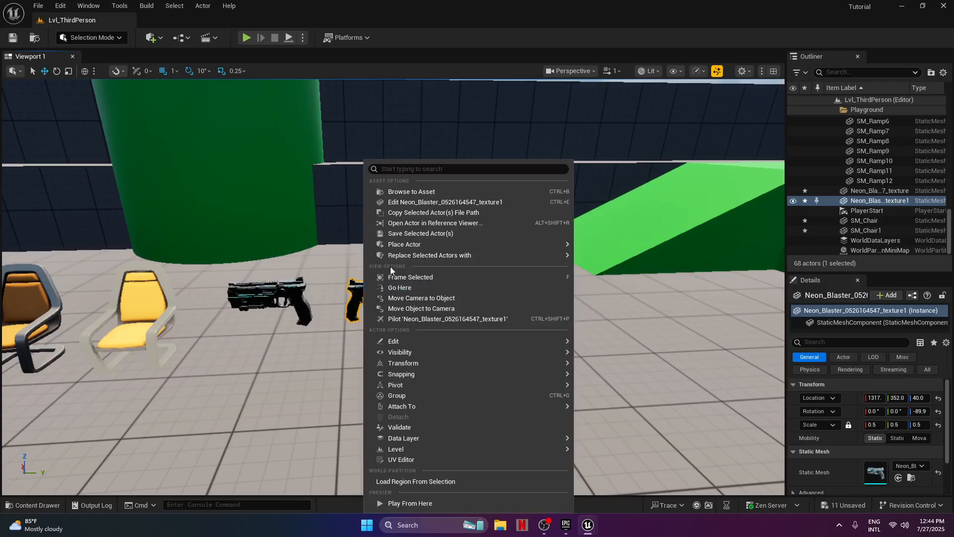
pyautogui.click(413, 205)
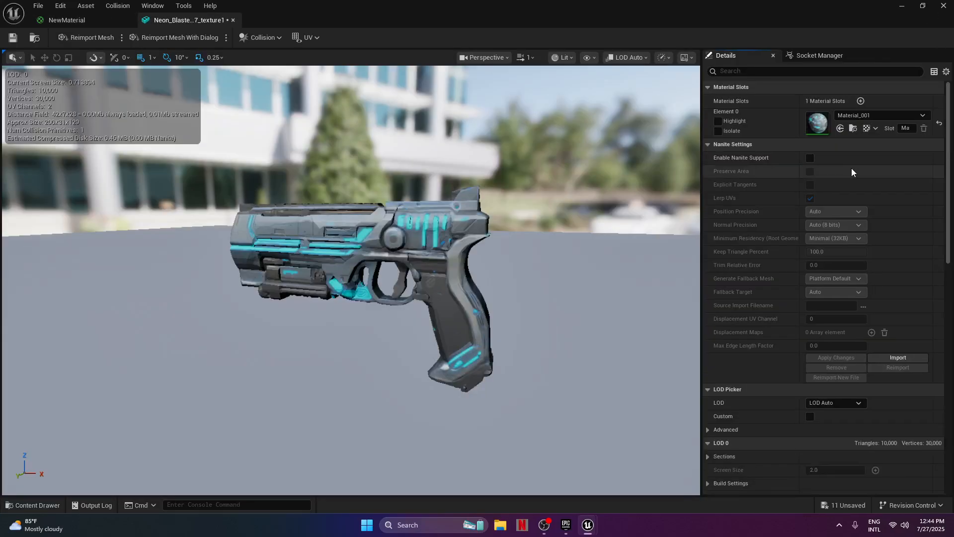
pyautogui.click(922, 116)
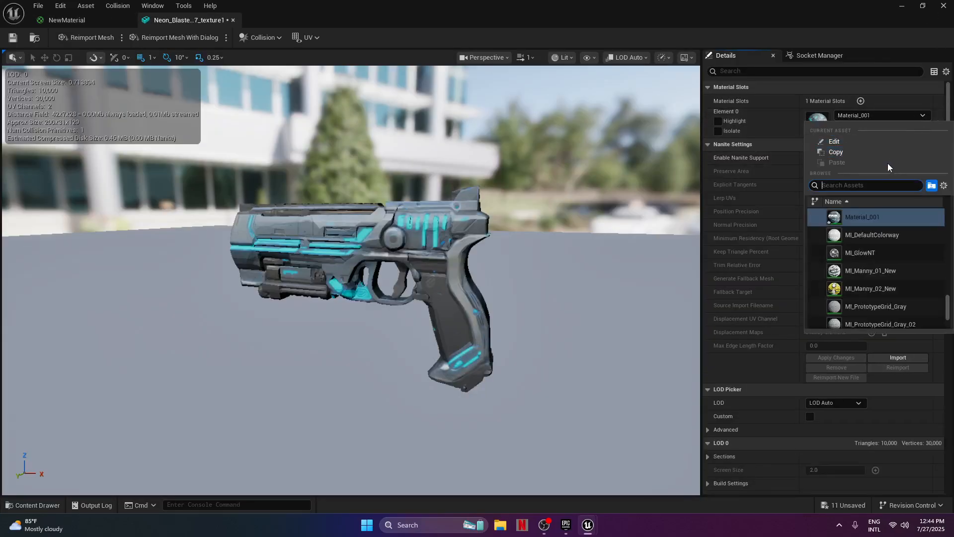
pyautogui.write('new')
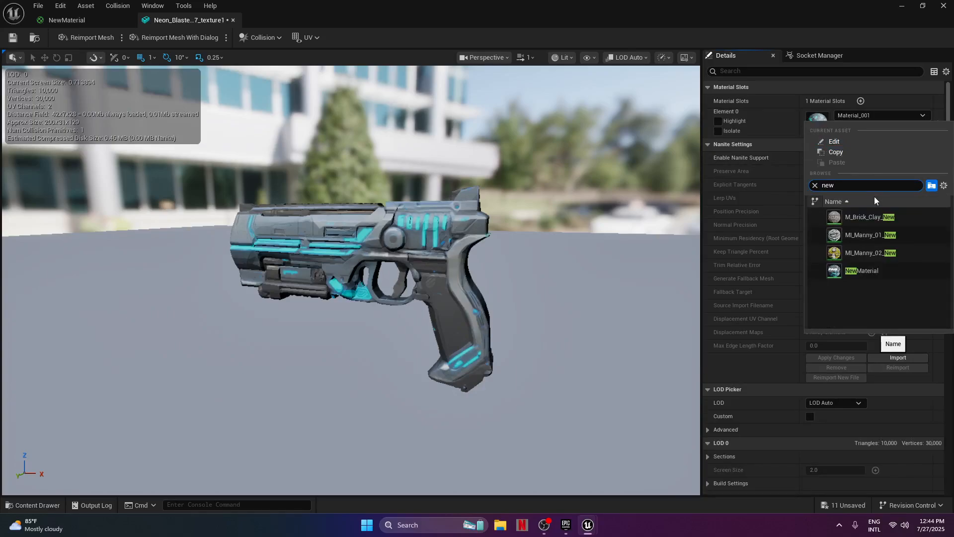
pyautogui.click(851, 270)
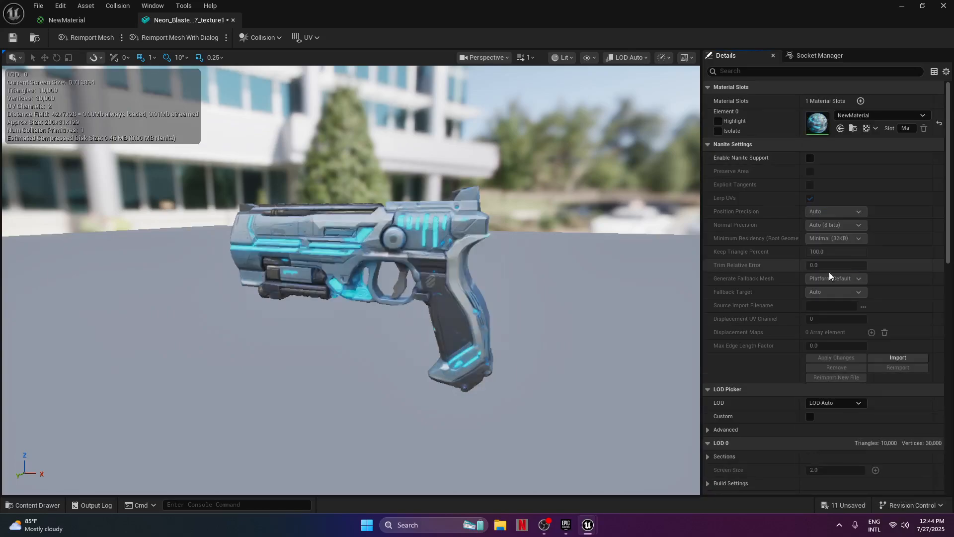
pyautogui.click(13, 38)
pyautogui.click(901, 6)
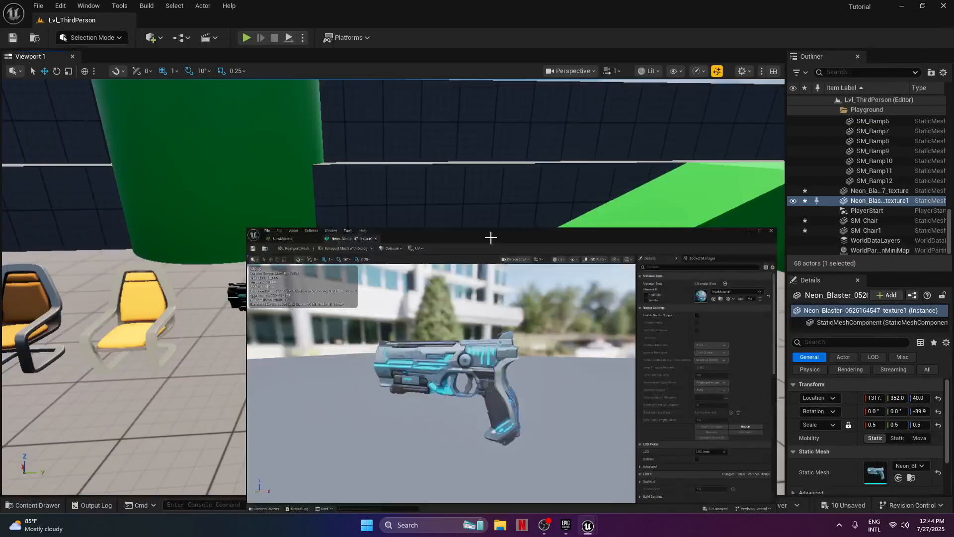
# Reopen NewMaterial and feed the texture_0 sample's RGB output into a new Multiply node
pyautogui.moveTo(258, 266); pyautogui.dragTo(257, 265, button='right')
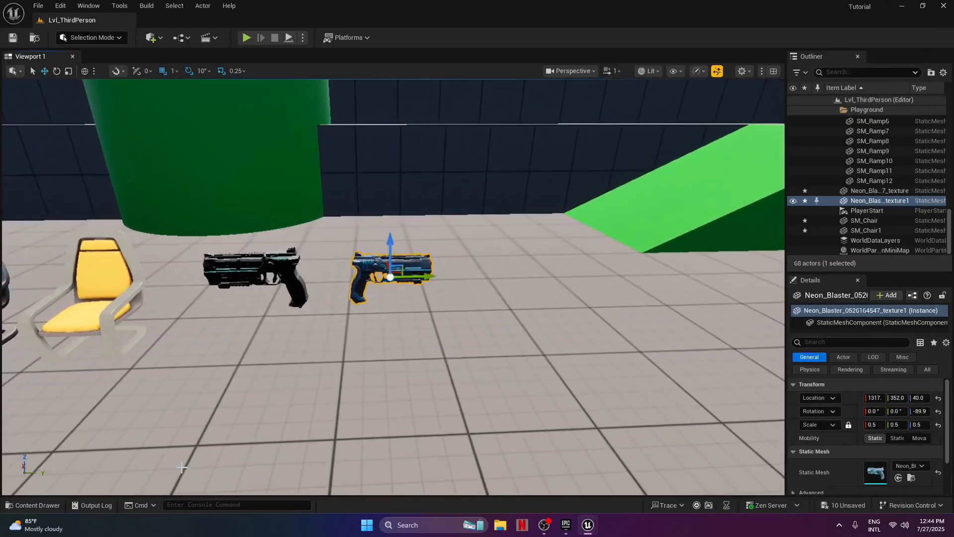
pyautogui.click(46, 505)
pyautogui.doubleClick(359, 382)
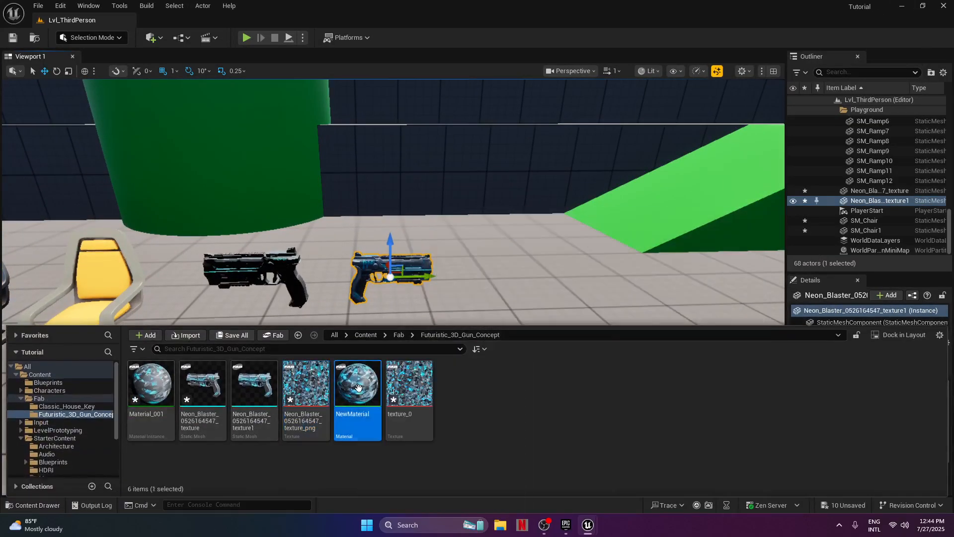
pyautogui.moveTo(437, 255); pyautogui.dragTo(428, 260, button='right')
pyautogui.moveTo(378, 268); pyautogui.dragTo(354, 269)
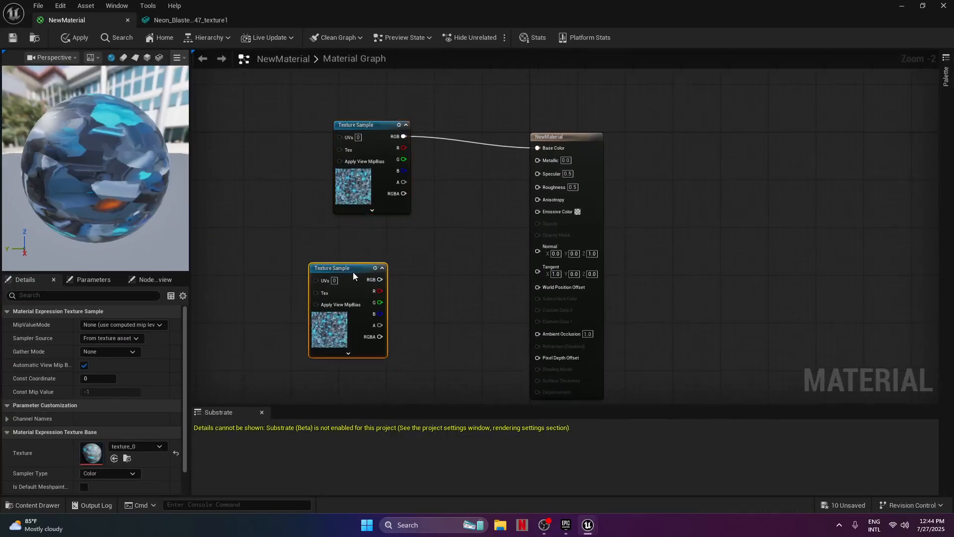
pyautogui.moveTo(475, 273); pyautogui.dragTo(414, 276, button='right')
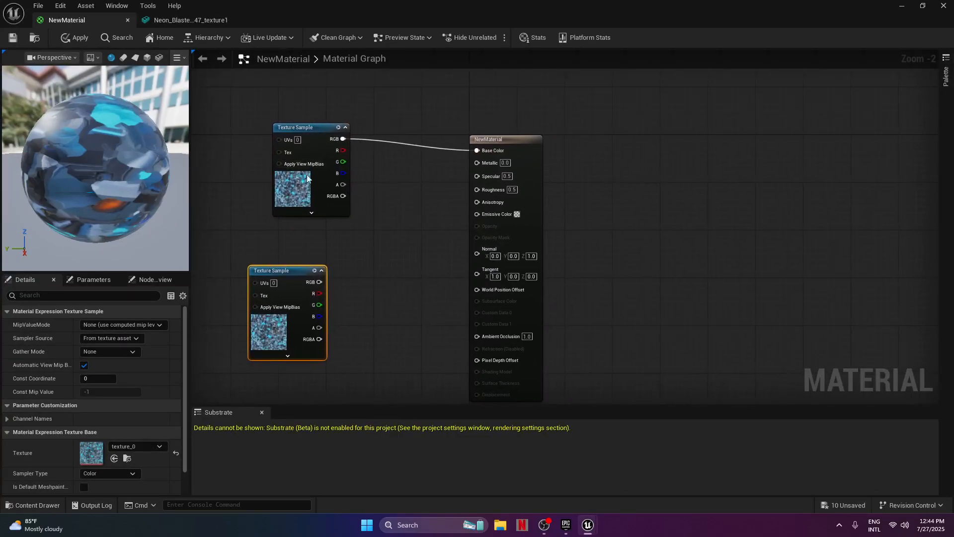
pyautogui.moveTo(336, 262); pyautogui.dragTo(383, 222, button='right')
pyautogui.moveTo(338, 229); pyautogui.dragTo(384, 250)
pyautogui.write('*')
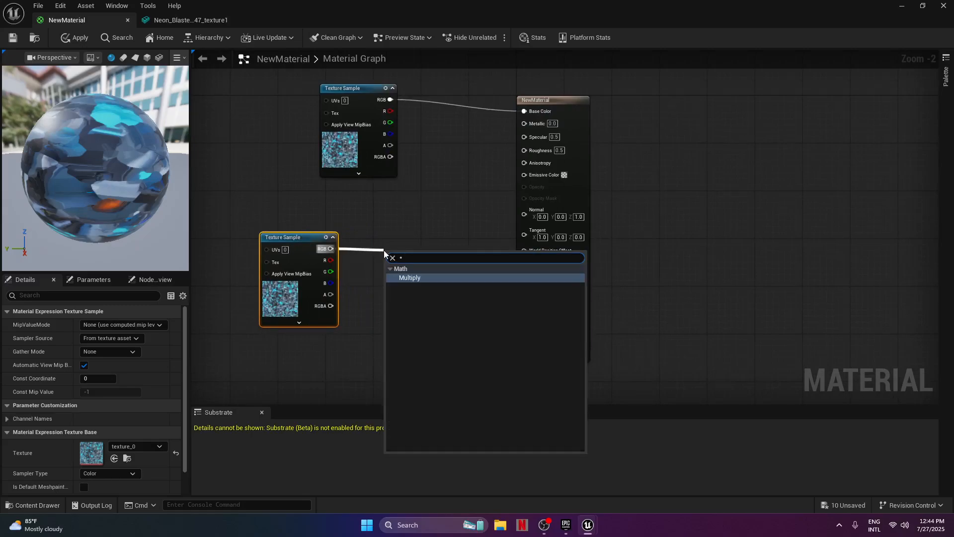
pyautogui.click(401, 276)
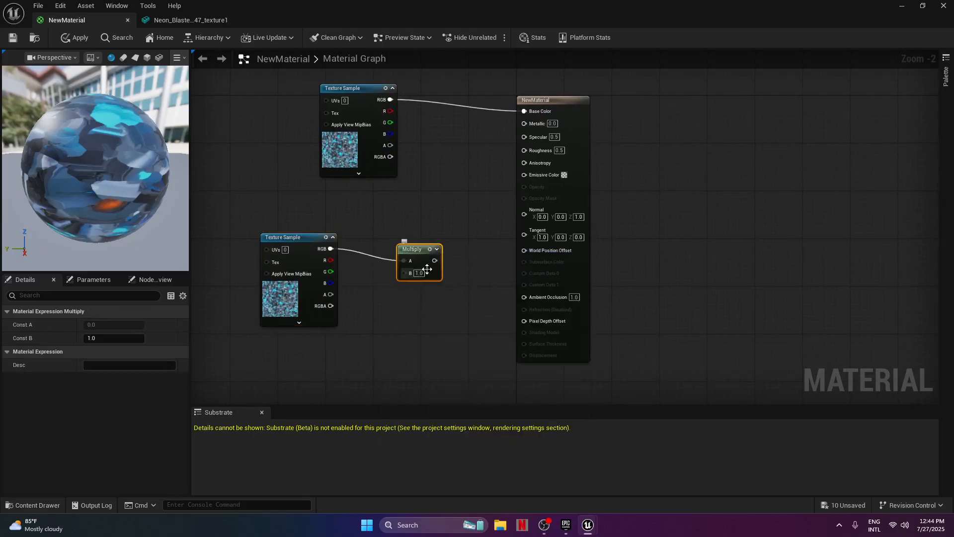
# Connect the Multiply output to Emissive Color, set its B value to 0.1, and apply the material
pyautogui.moveTo(435, 261); pyautogui.dragTo(524, 175)
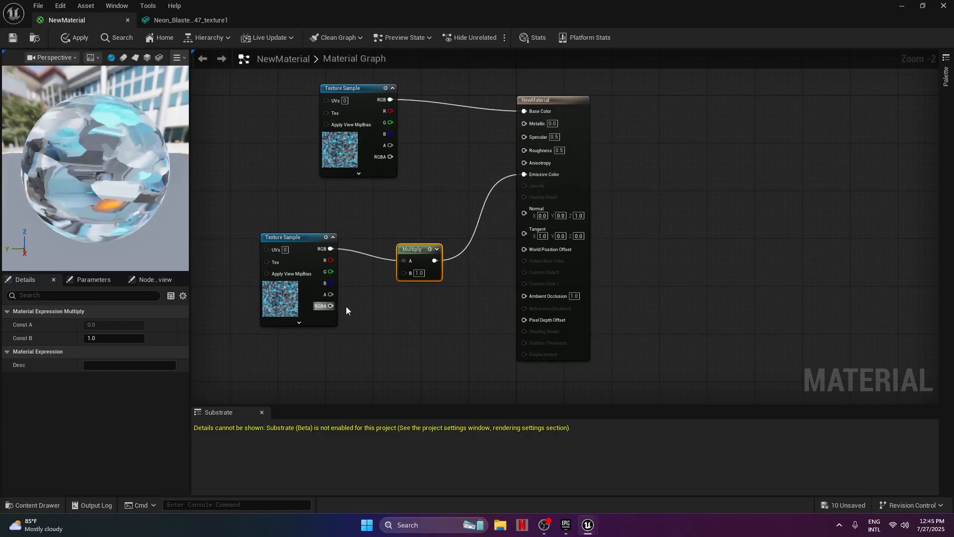
pyautogui.click(420, 272)
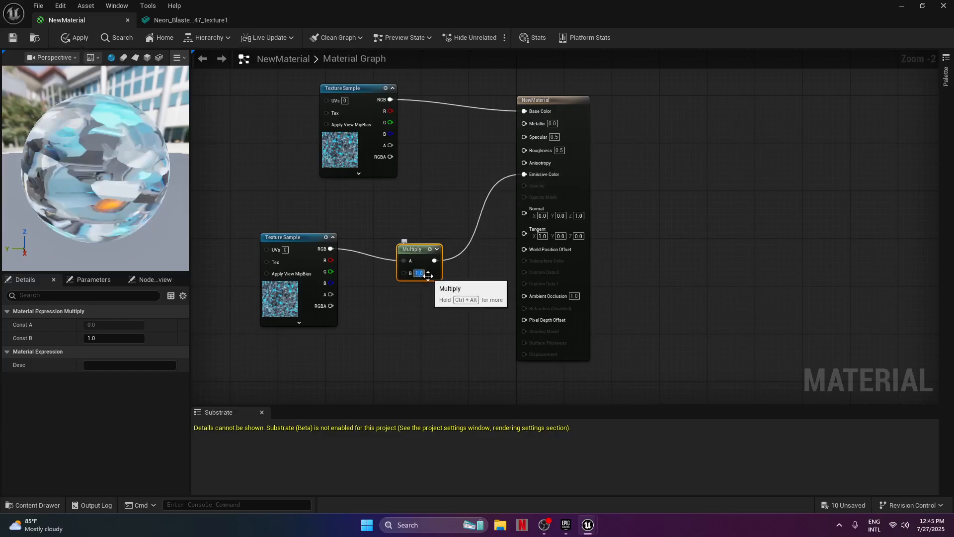
pyautogui.write('0.1')
pyautogui.press('Return')
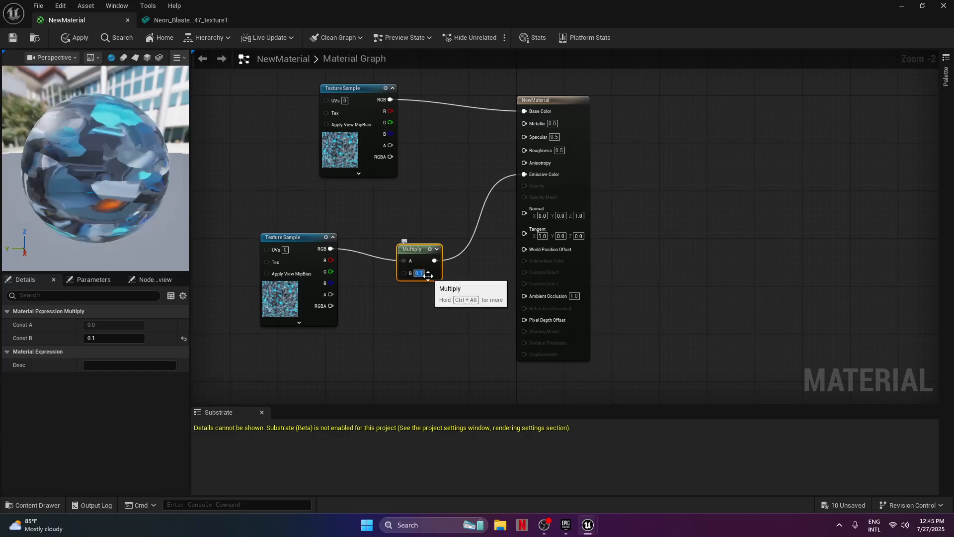
pyautogui.click(75, 38)
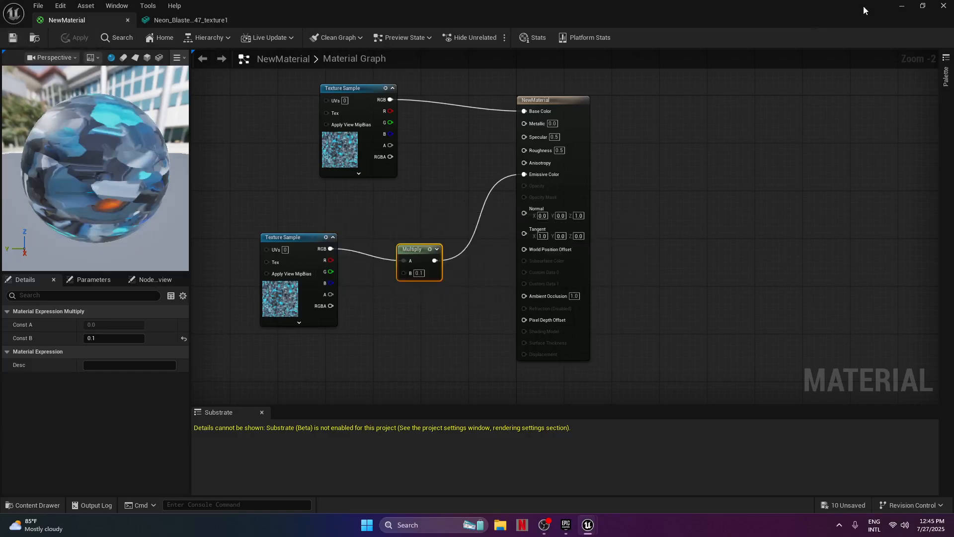
pyautogui.click(903, 7)
# Rotate the level's sunlight to dim the scene and compare the emissive gun and chair with the originals up close
pyautogui.scroll(-5, 552, 194)
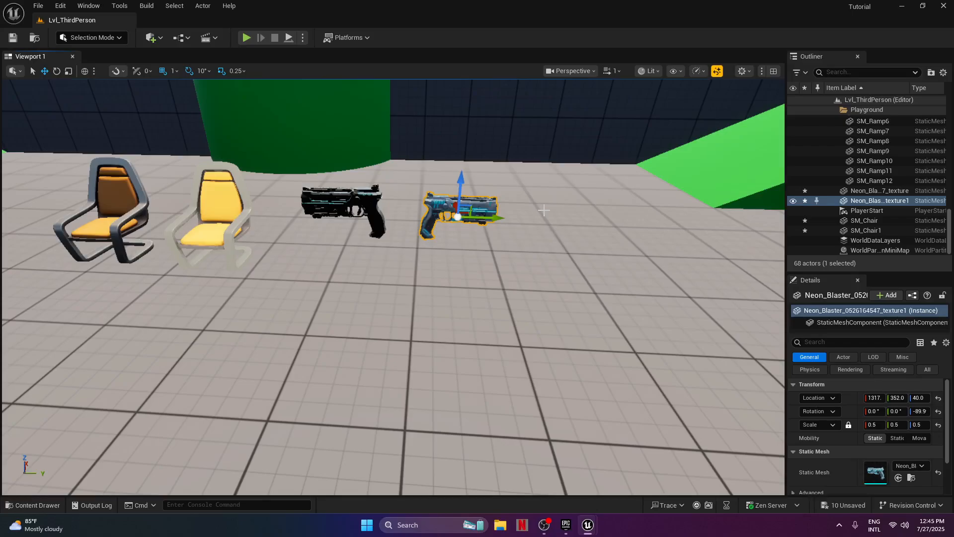
pyautogui.hotkey('ctrl', 'l')
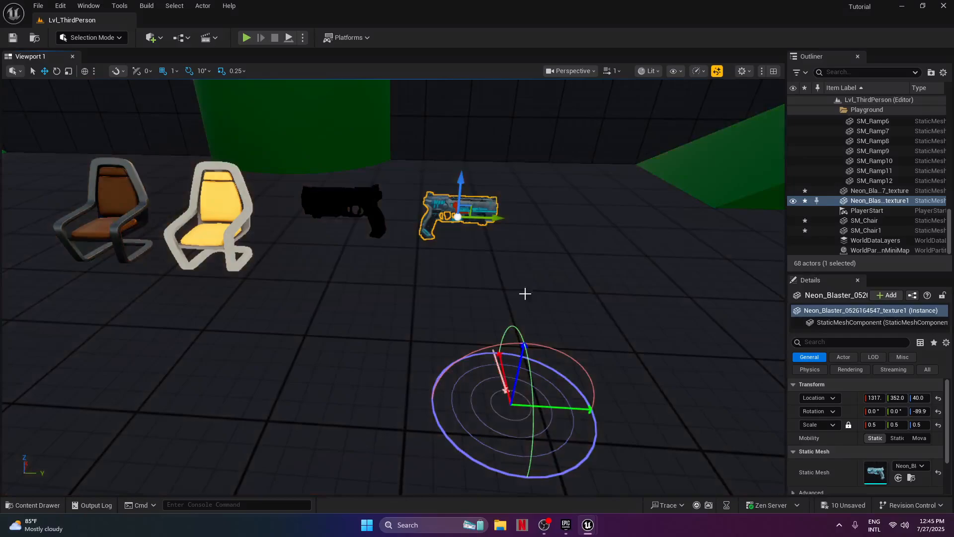
pyautogui.keyDown('ctrl'); pyautogui.moveTo(519, 315); pyautogui.dragTo(519, 321); pyautogui.keyUp('ctrl')
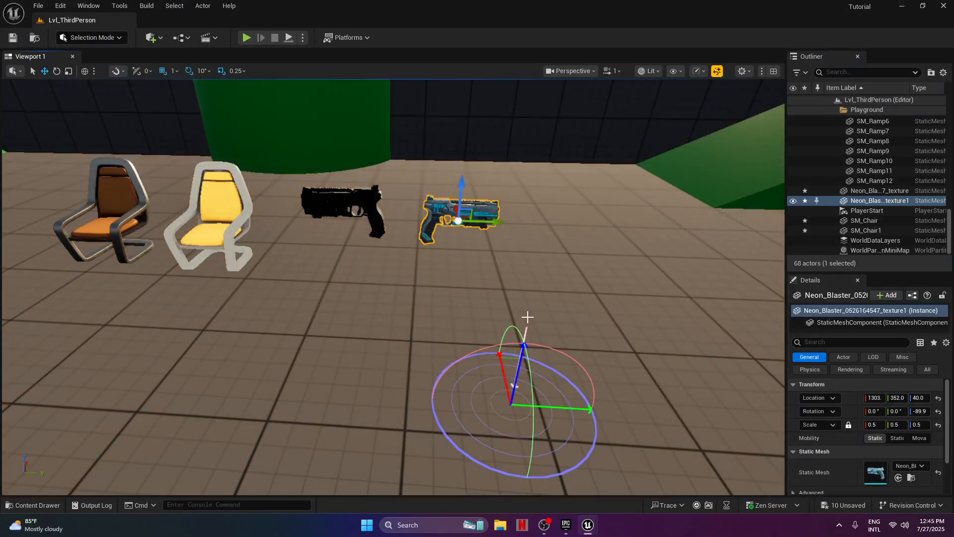
pyautogui.click(515, 386)
pyautogui.moveTo(514, 386); pyautogui.dragTo(462, 303, button='right')
pyautogui.press('s')
pyautogui.press('w')
pyautogui.press('s')
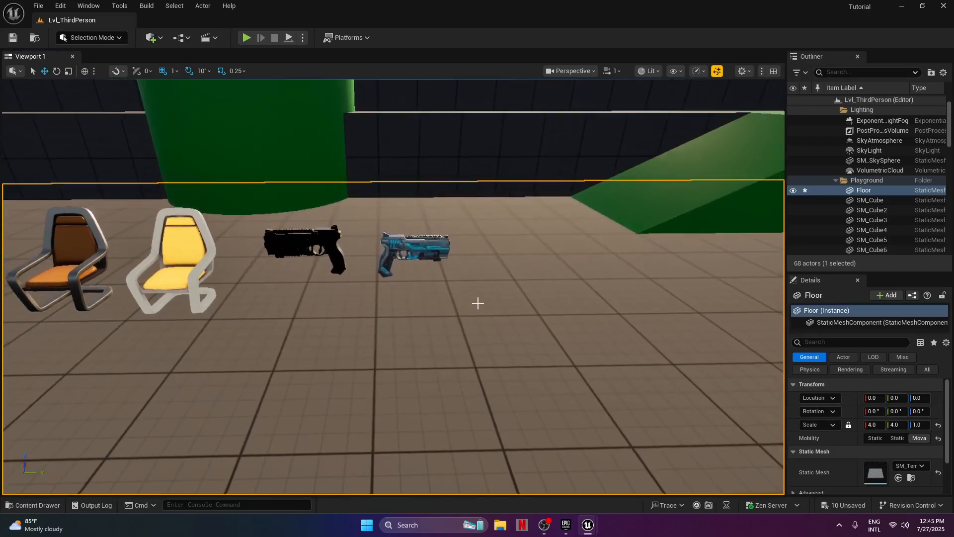
# Turn the sunlight to full night and back to daylight to examine the glow of the emissive chair and gun
pyautogui.hotkey('ctrl', 'l')
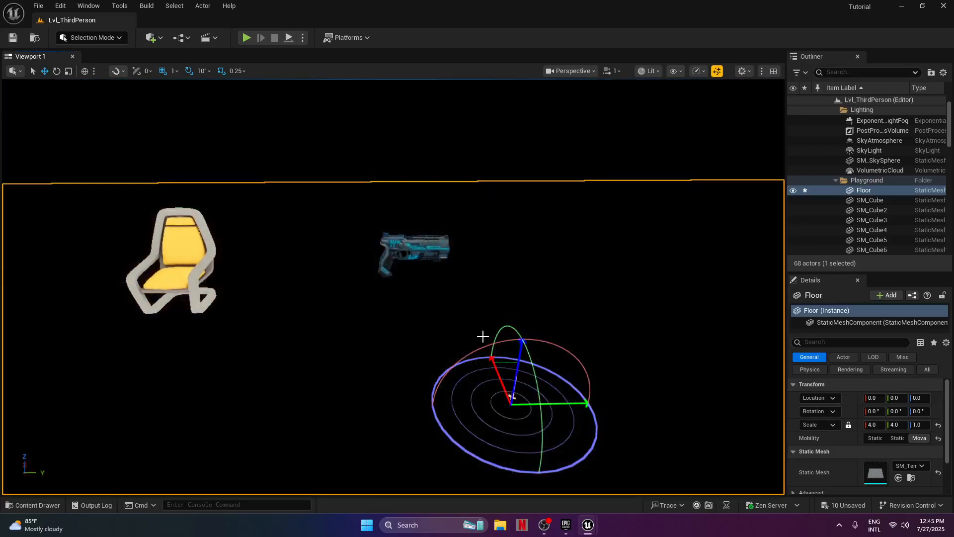
pyautogui.hotkey('ctrl', 'l')
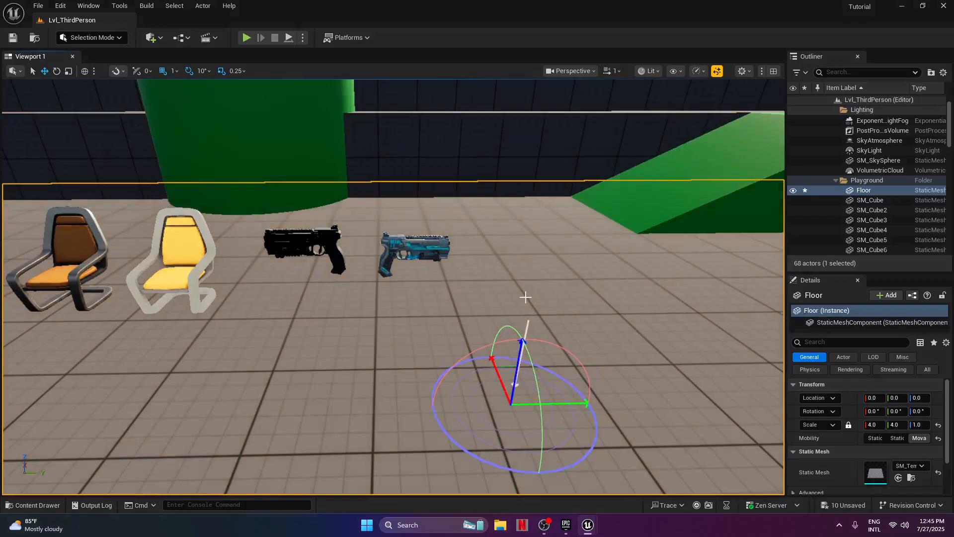
pyautogui.hotkey('ctrl', 'l')
pyautogui.hotkey('ctrl', 'l')
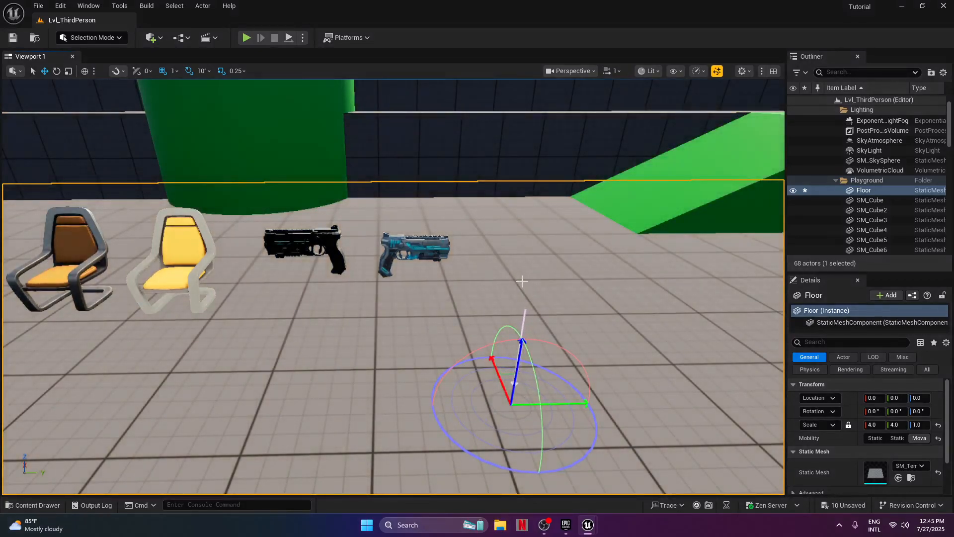
# Examine the original and emissive chairs and guns side by side in daylight from nearer and farther viewpoints
pyautogui.press('s')
pyautogui.moveTo(470, 300); pyautogui.dragTo(463, 295, button='right')
pyautogui.press('w')
pyautogui.moveTo(362, 321)
pyautogui.mouseDown(button='right')
pyautogui.moveTo(391, 316)
pyautogui.moveTo(335, 321)
pyautogui.moveTo(344, 323)
pyautogui.mouseUp(button='right')
pyautogui.press('s')
pyautogui.press('w')
pyautogui.moveTo(503, 275); pyautogui.dragTo(504, 275, button='right')
pyautogui.moveTo(316, 267); pyautogui.dragTo(383, 268, button='right')
pyautogui.press('a')
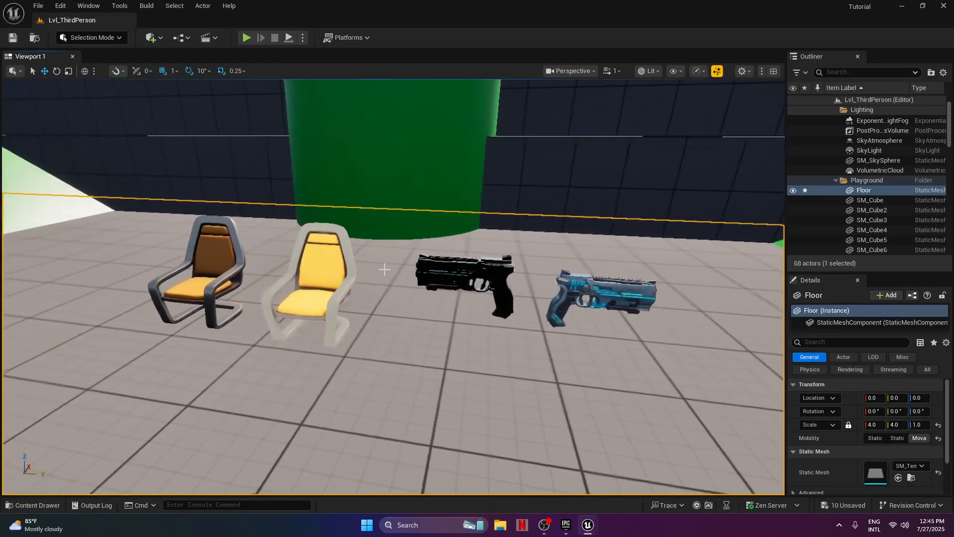
# Review NewMaterial's graph with the Multiply node feeding Emissive Color, and close the material editor to return to the level
pyautogui.moveTo(565, 527)
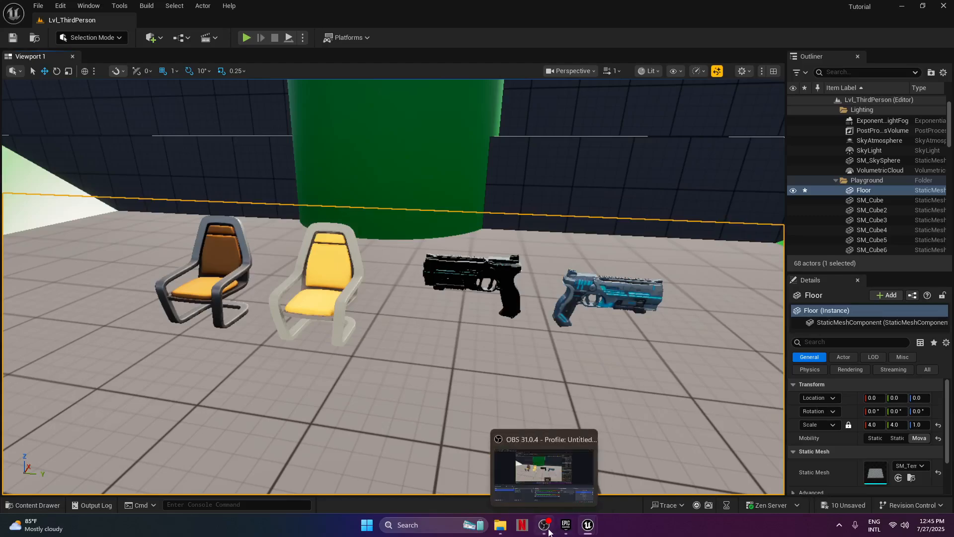
pyautogui.click(631, 478)
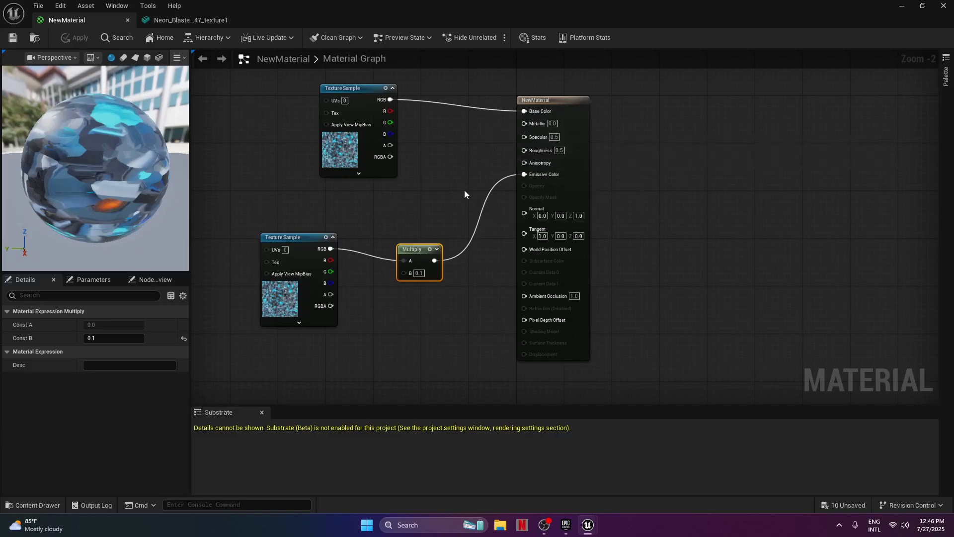
pyautogui.scroll(-2, 411, 193)
pyautogui.scroll(2, 415, 213)
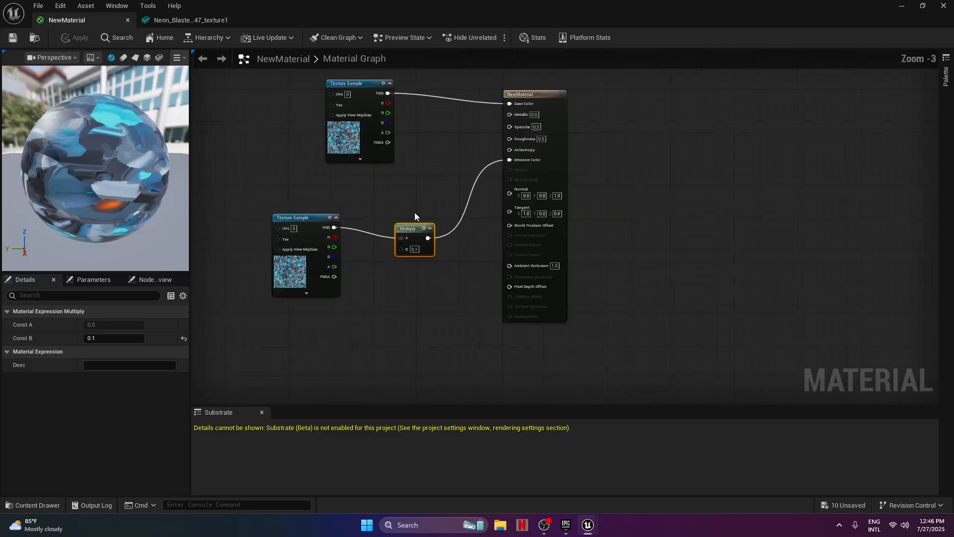
pyautogui.moveTo(447, 188); pyautogui.dragTo(435, 215, button='right')
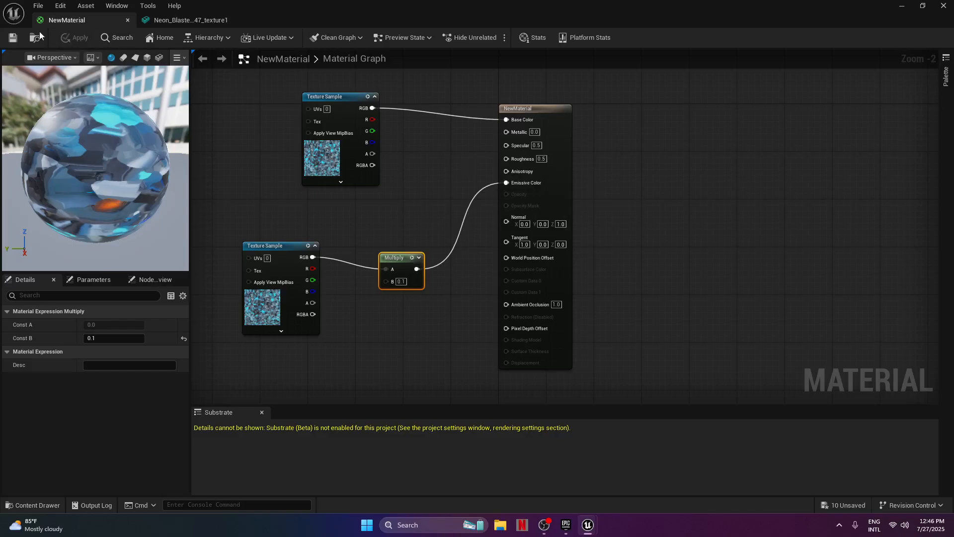
pyautogui.click(943, 5)
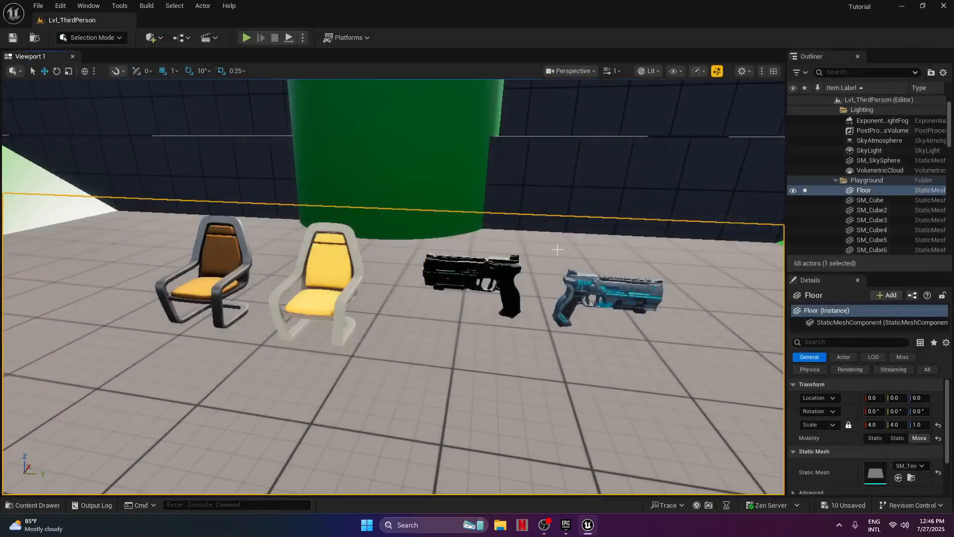
# Rotate the level's sunlight to full night with both chairs and both guns framed from farther back
pyautogui.moveTo(455, 338); pyautogui.dragTo(475, 330, button='right')
pyautogui.press('s')
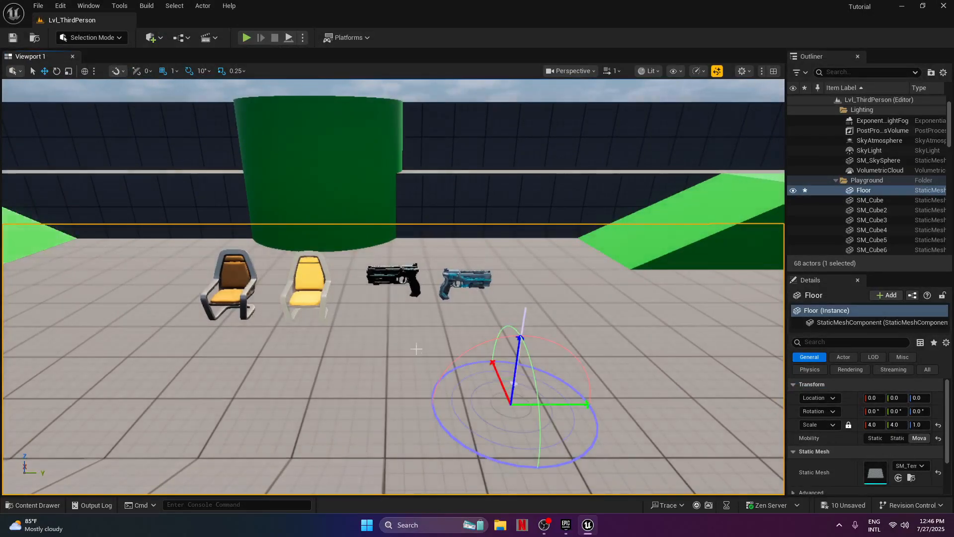
pyautogui.hotkey('ctrl', 'l')
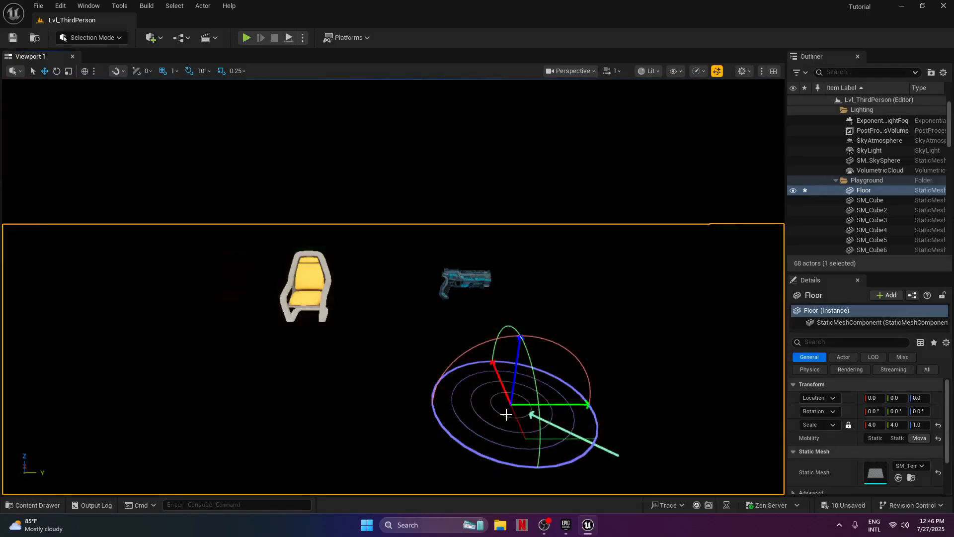